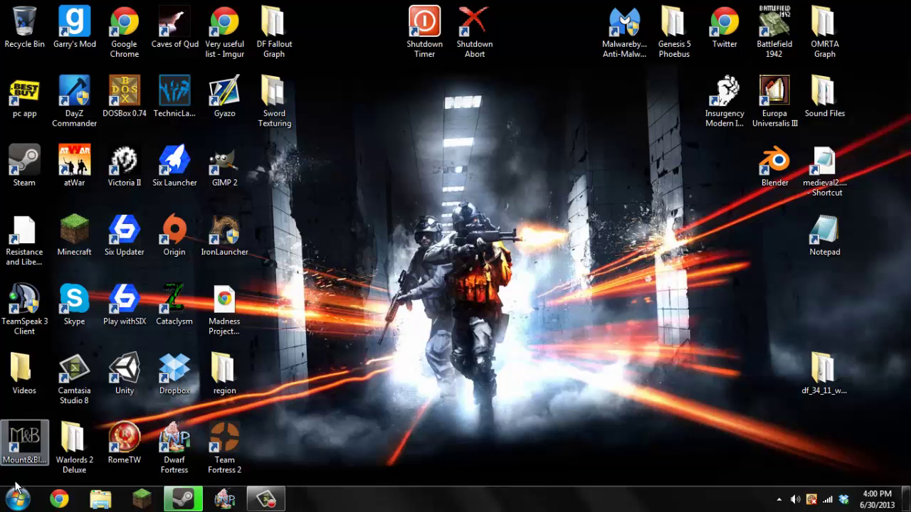
Search the web in Chrome for "lazynewbpack" and open the Bay 12 Games forum topic for Lazy Newb Pack [0.34.11] [V15]
click(59, 499)
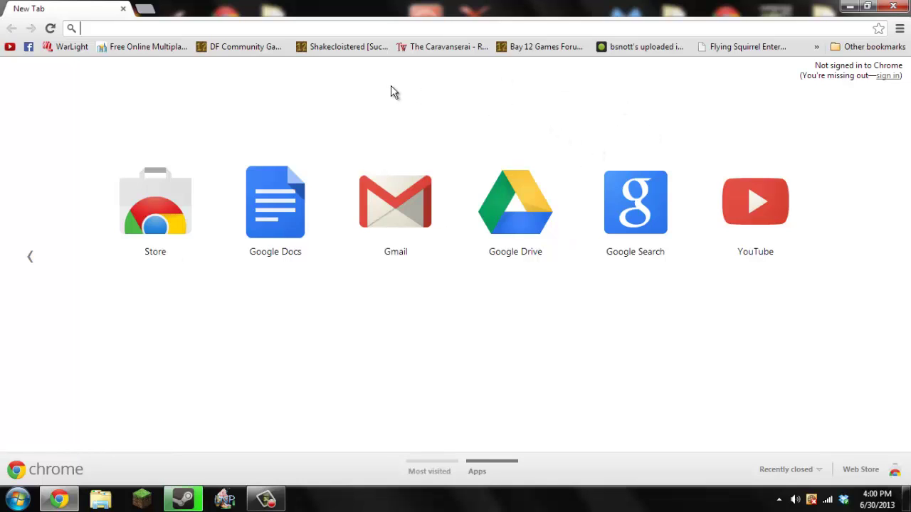
text(lazyn)
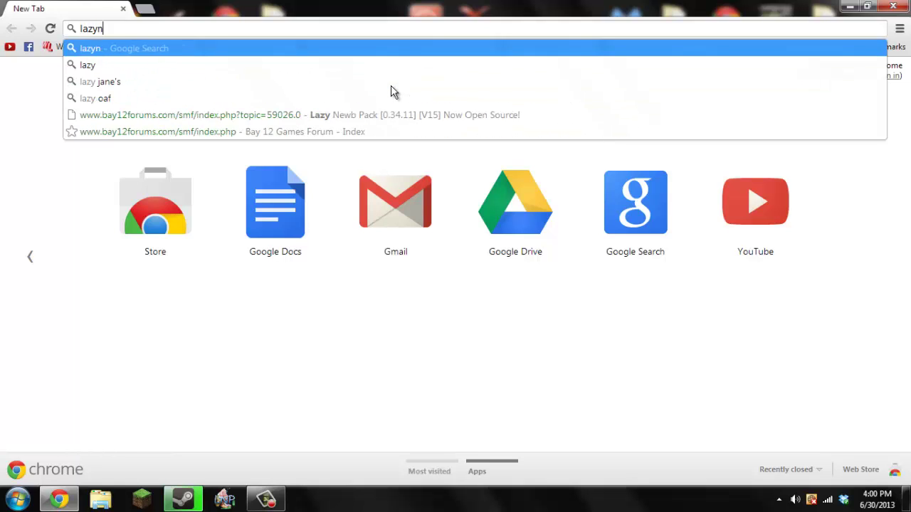
text(ewbpack)
key(Return)
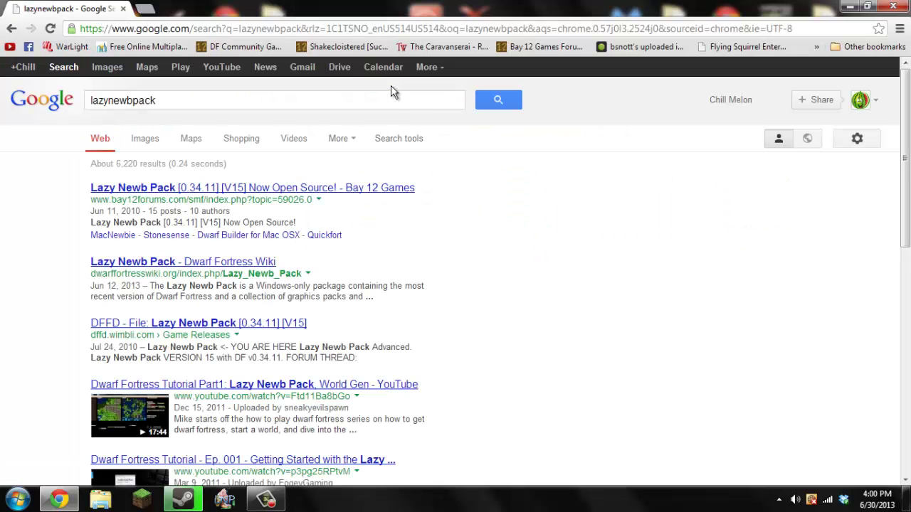
click(306, 188)
Open the Mirror 1 download page for the standard Lazy Newb Pack from the forum post's download section
scroll(309, 203, down, 3)
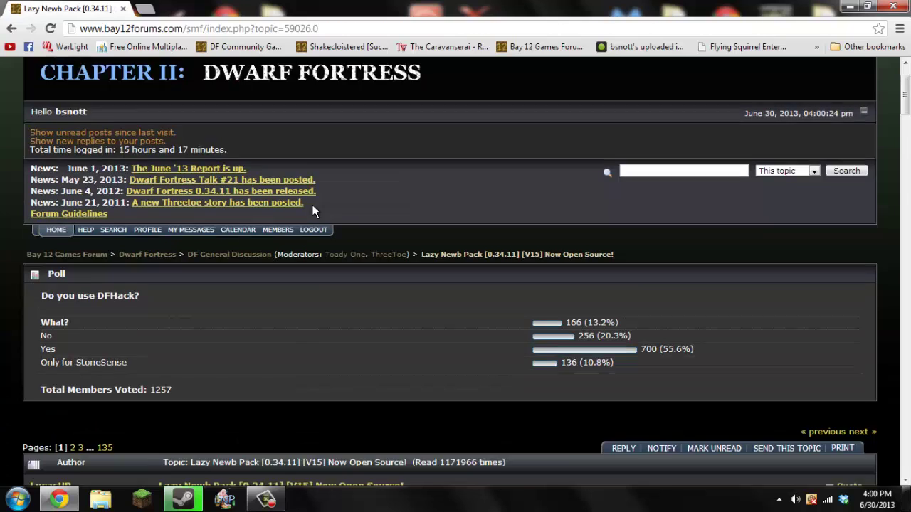
scroll(213, 192, down, 5)
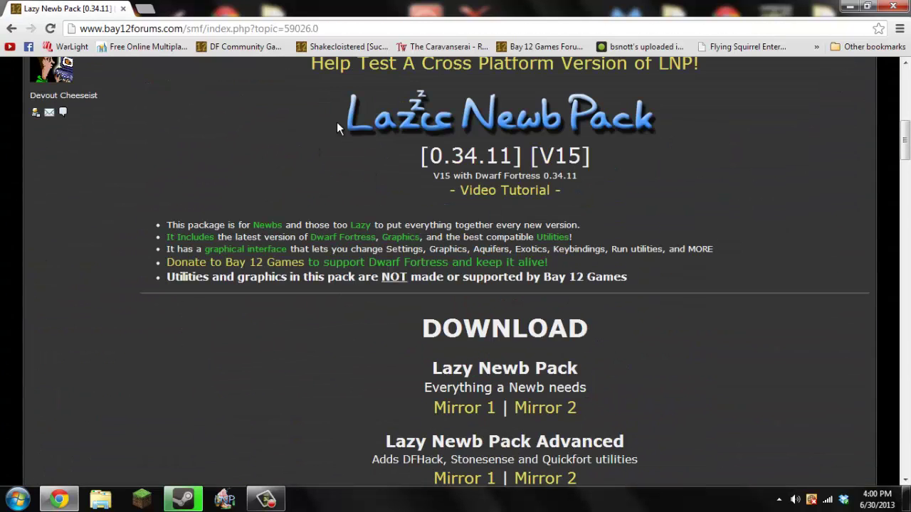
scroll(591, 158, down, 3)
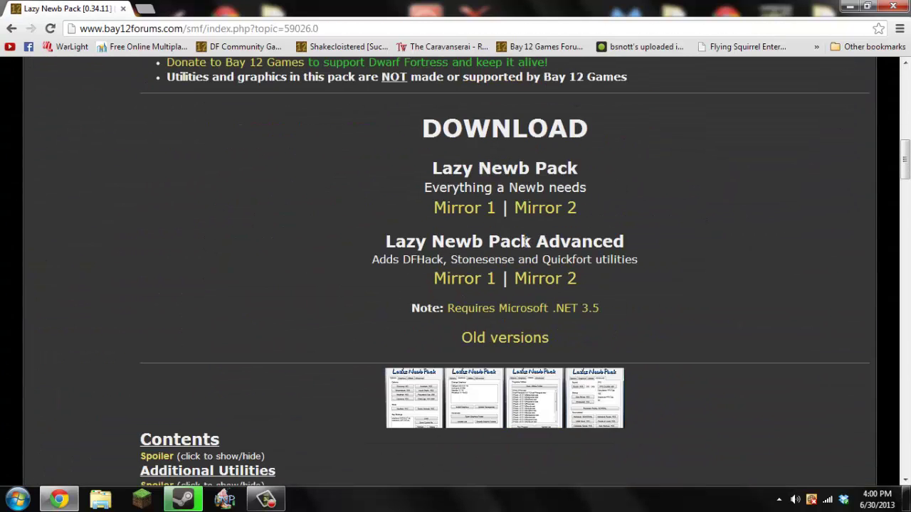
drag(425, 188, 676, 209)
click(477, 220)
click(464, 207)
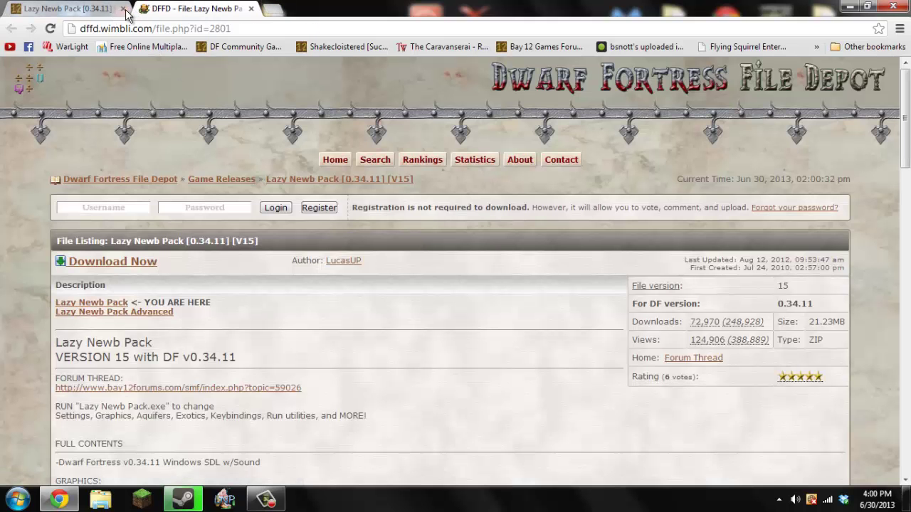
Close the forum page and download the Lazy Newb Pack zip file from the Dwarf Fortress File Depot listing
click(123, 8)
scroll(202, 270, down, 2)
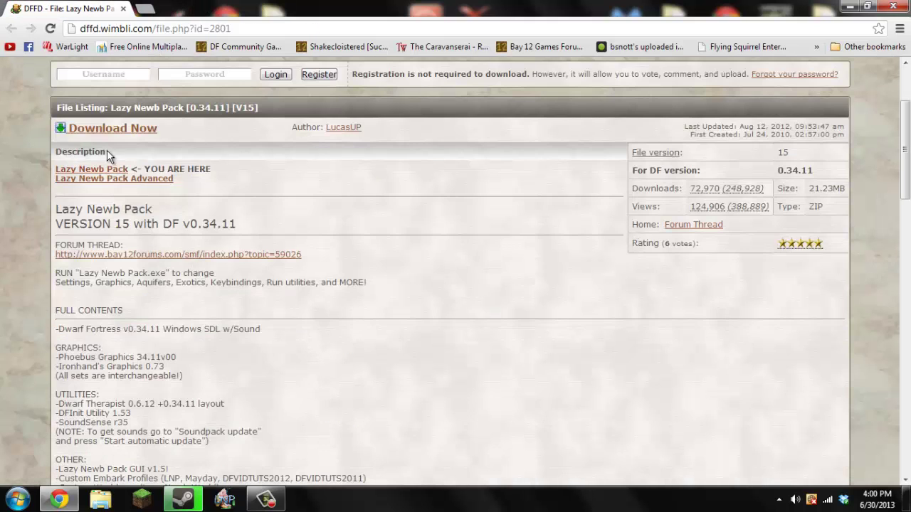
click(116, 131)
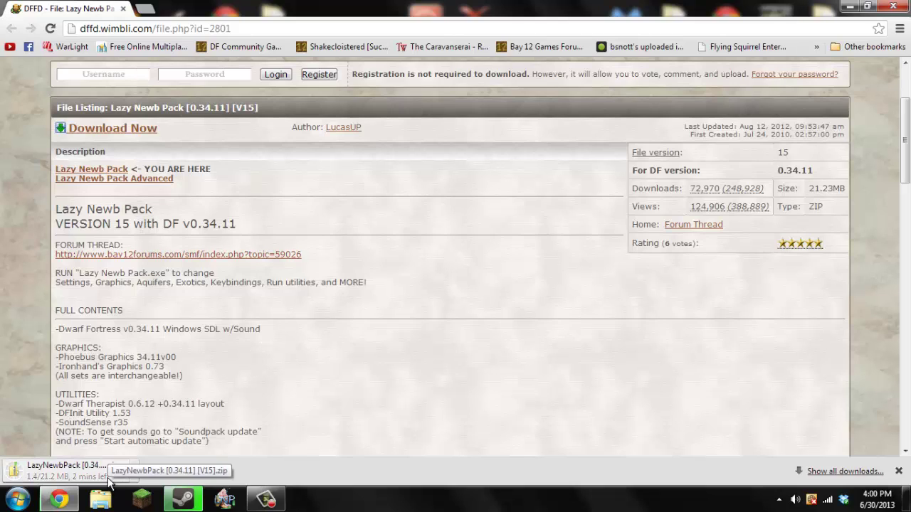
click(269, 502)
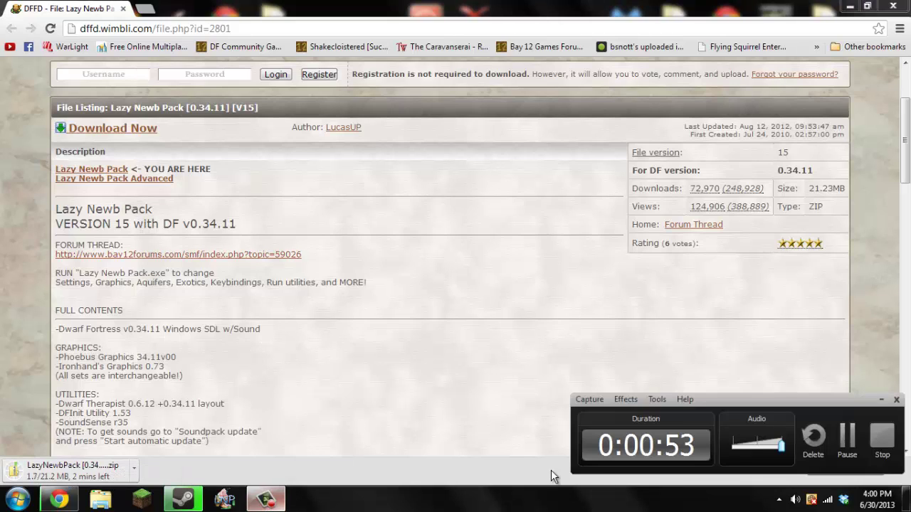
click(849, 441)
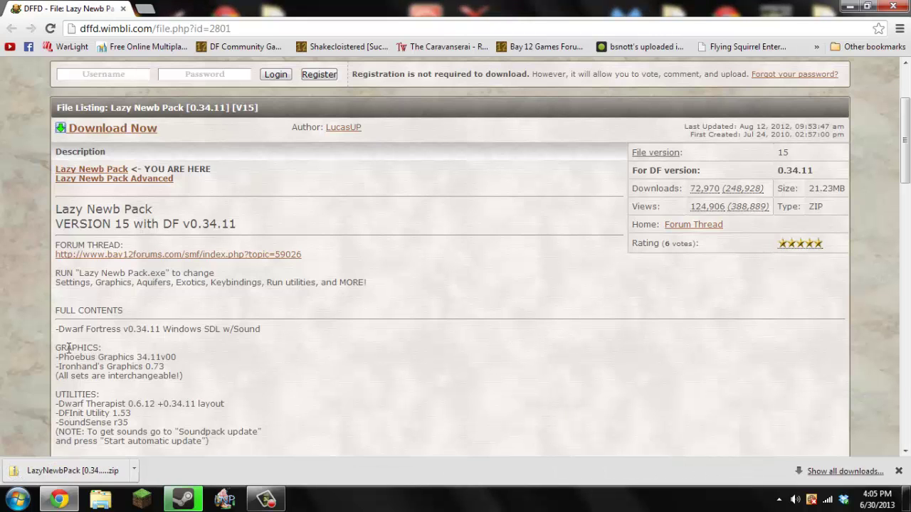
Show the downloaded LazyNewbPack [0.34.11] [V15] zip in its folder and extract all its files to the suggested destination
click(132, 470)
click(183, 425)
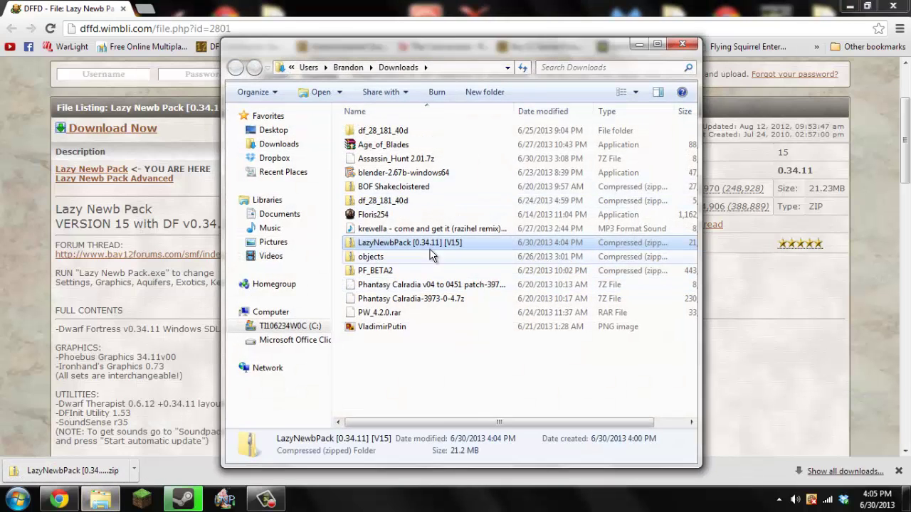
right_click(428, 245)
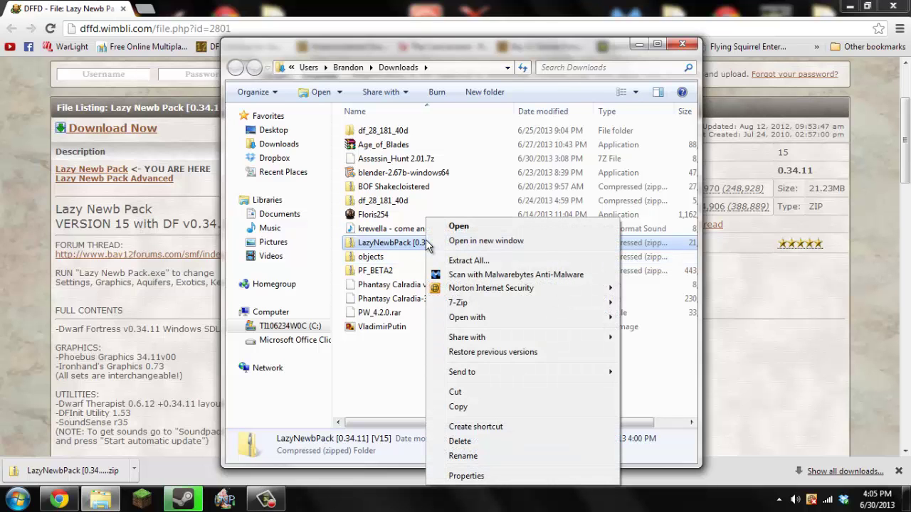
click(466, 260)
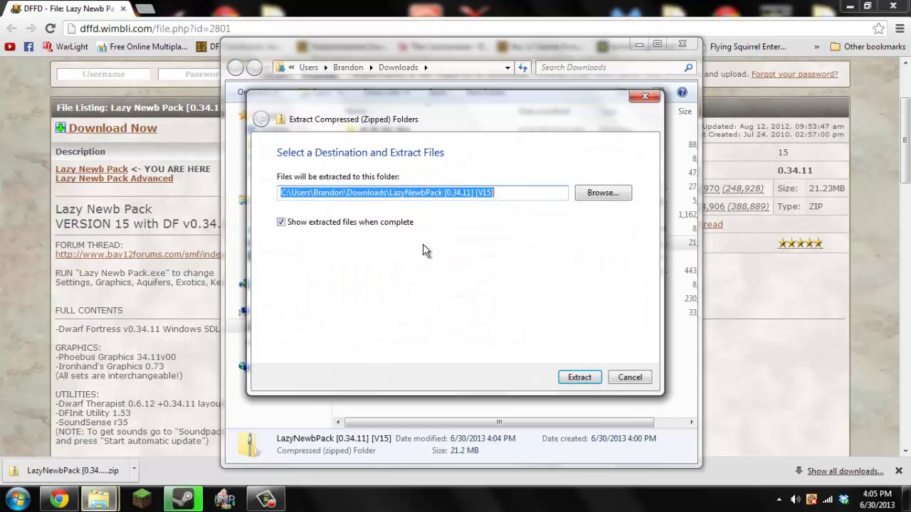
click(585, 377)
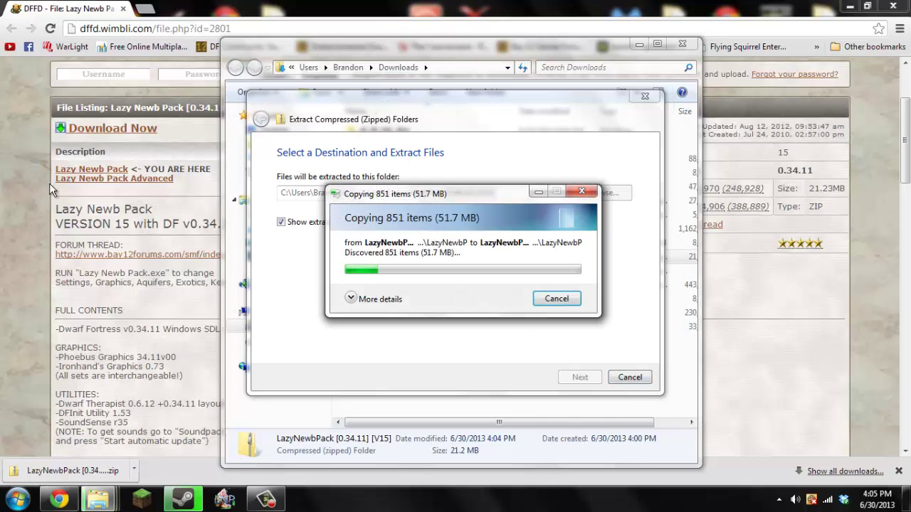
Dismiss the browser's download bar and close the File Depot page
click(899, 473)
scroll(712, 373, down, 2)
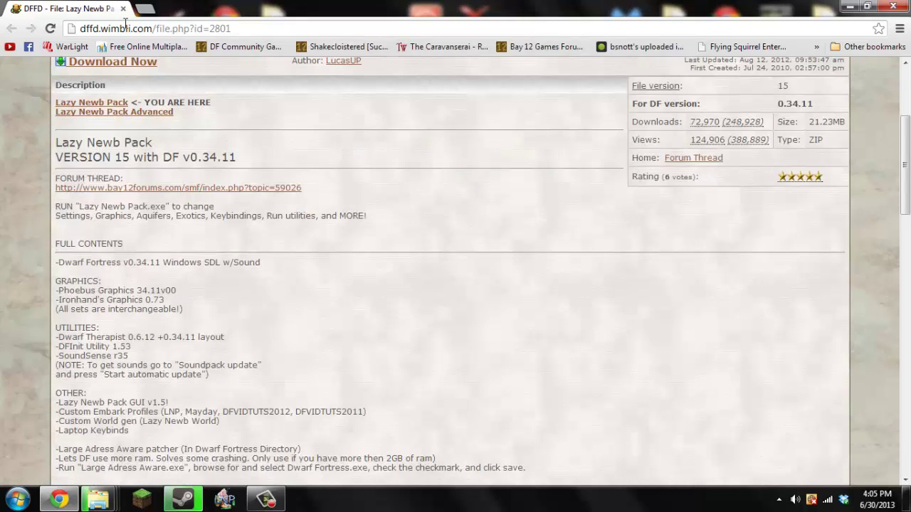
click(124, 10)
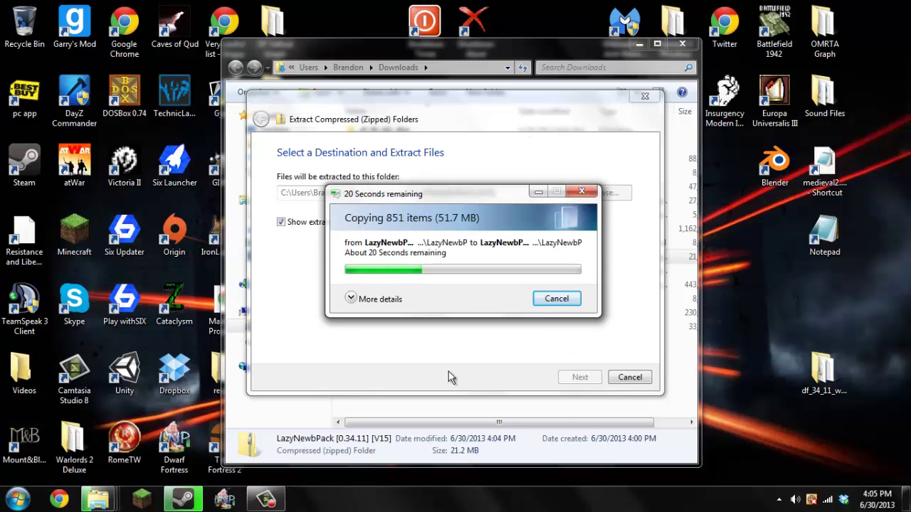
click(266, 500)
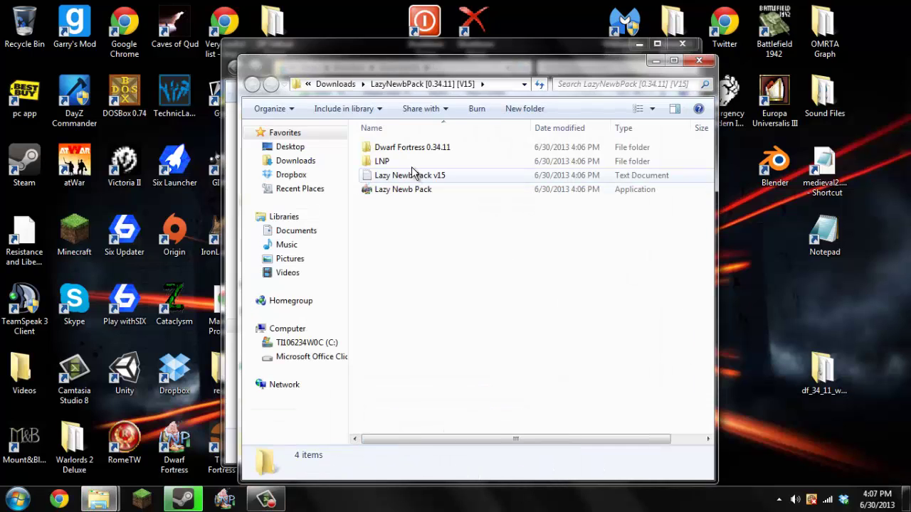
Clear the extracted-files window off the desktop and go to the Downloads folder in File Explorer
drag(432, 62, 449, 17)
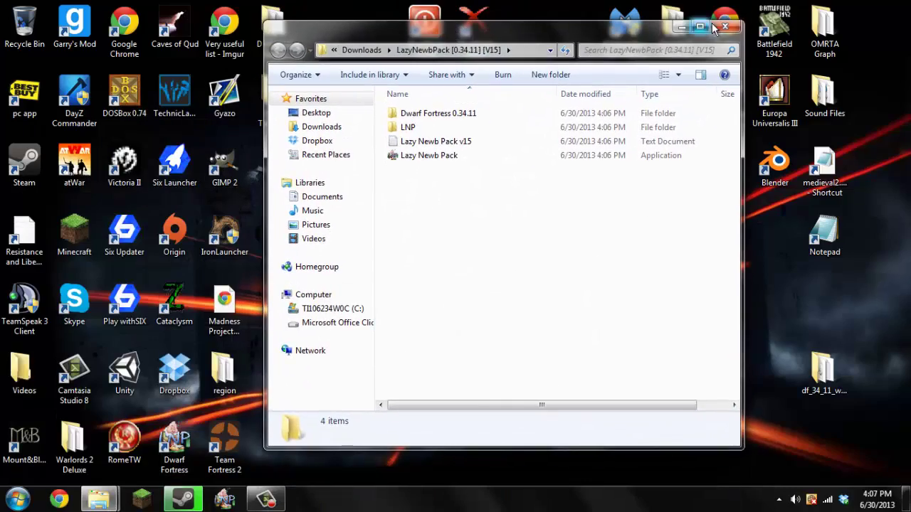
key(super+d)
mouse_move(101, 499)
click(218, 420)
click(276, 144)
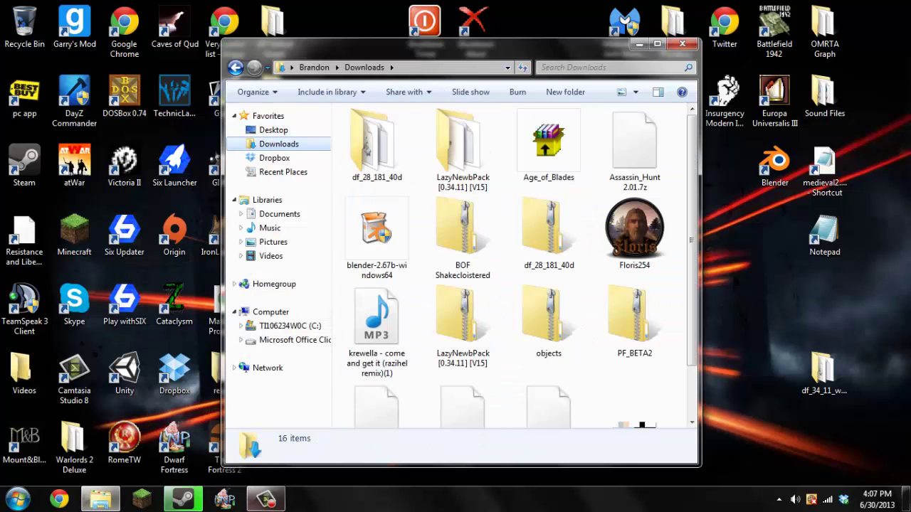
click(266, 499)
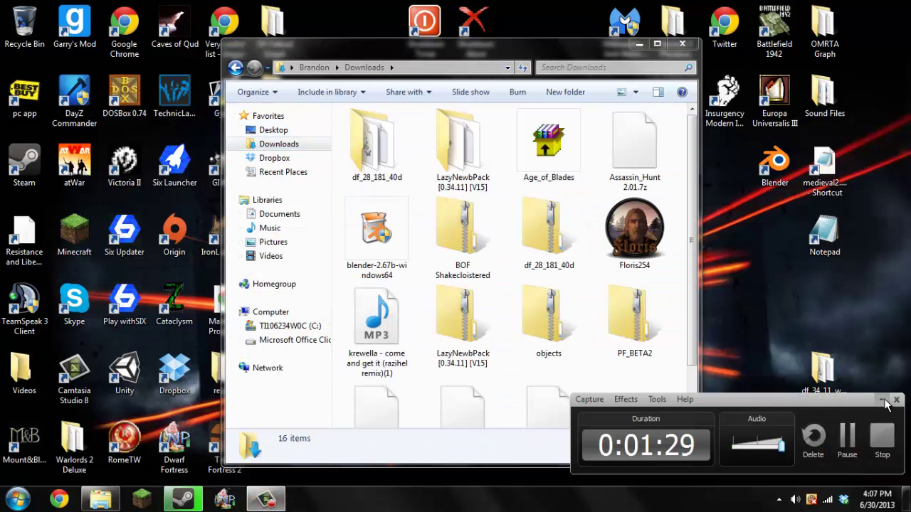
click(880, 399)
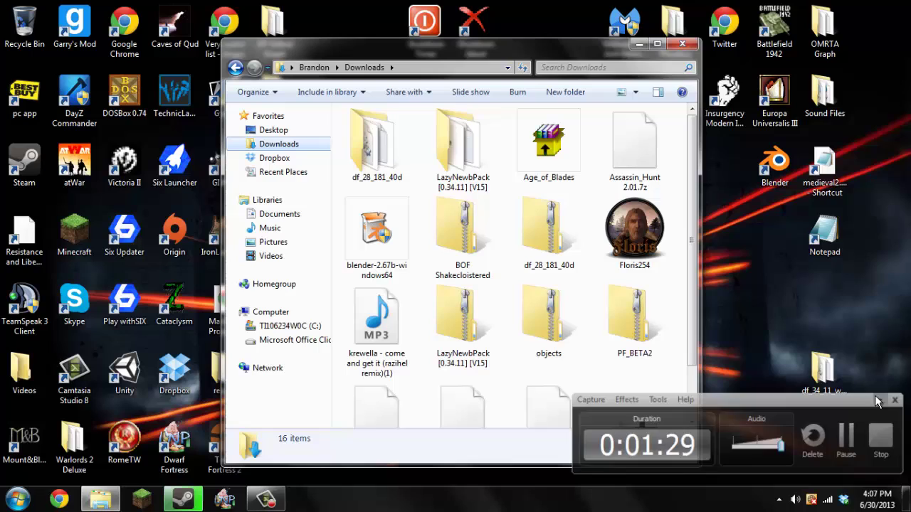
Open the extracted LazyNewbPack [0.34.11] [V15] folder and run the Lazy Newb Pack application, accepting the security warning
double_click(462, 146)
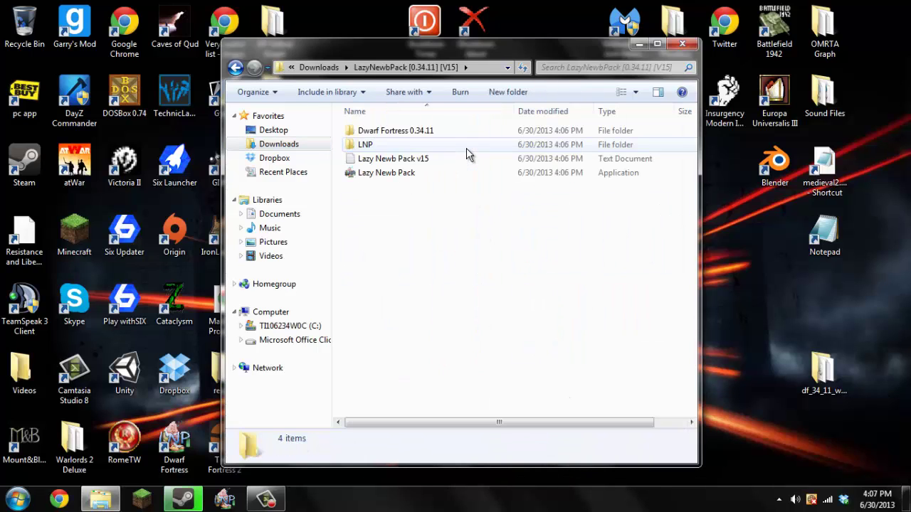
click(236, 67)
drag(455, 164, 479, 164)
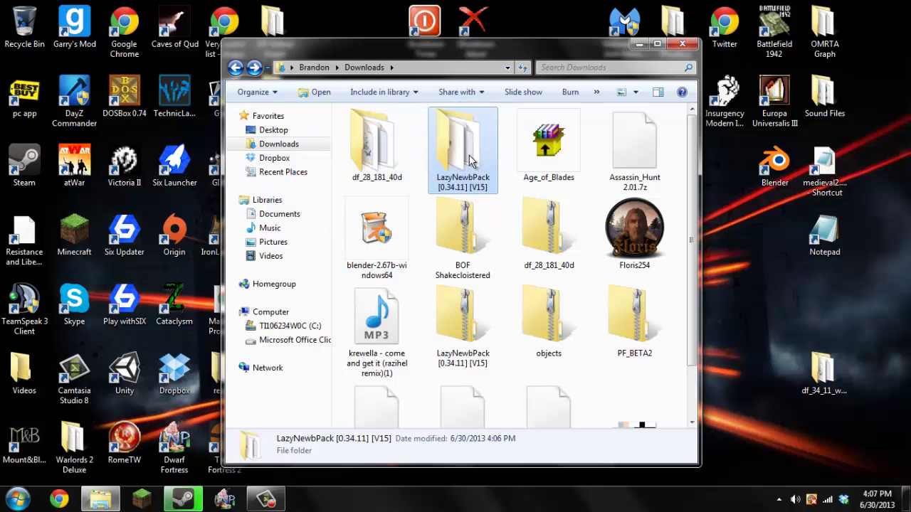
double_click(469, 162)
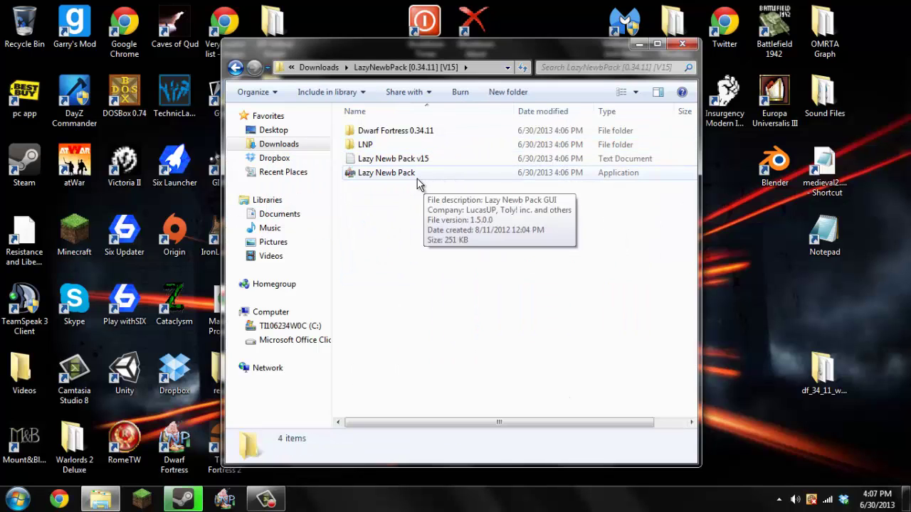
double_click(396, 175)
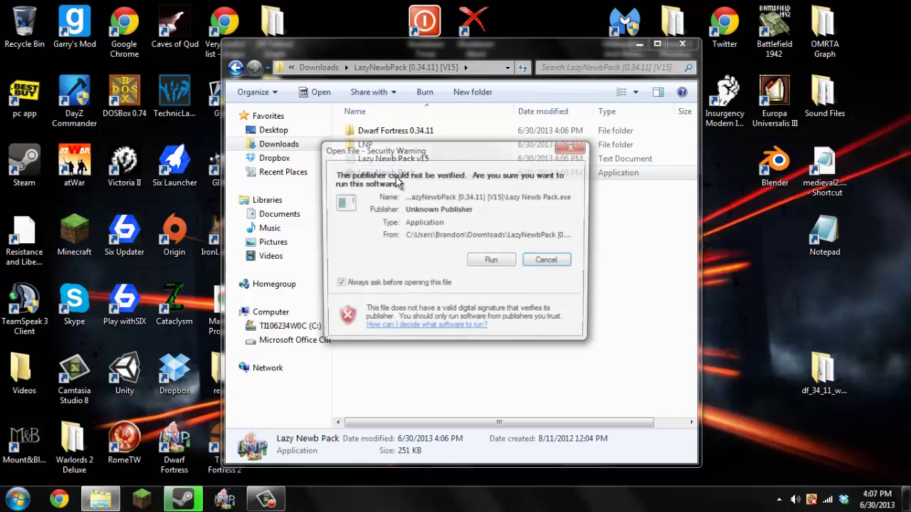
click(499, 261)
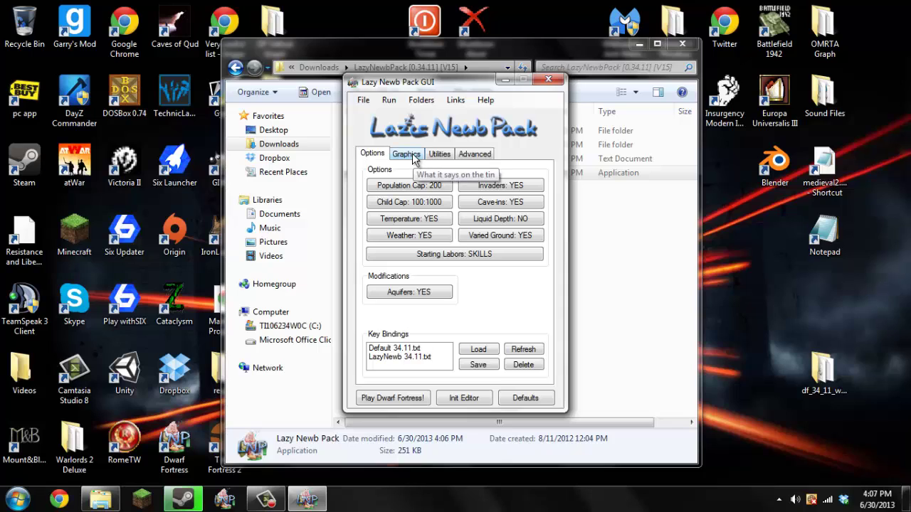
Install the Phoebus 34.11v00 graphics set and agree to update the savegames to use it
click(415, 159)
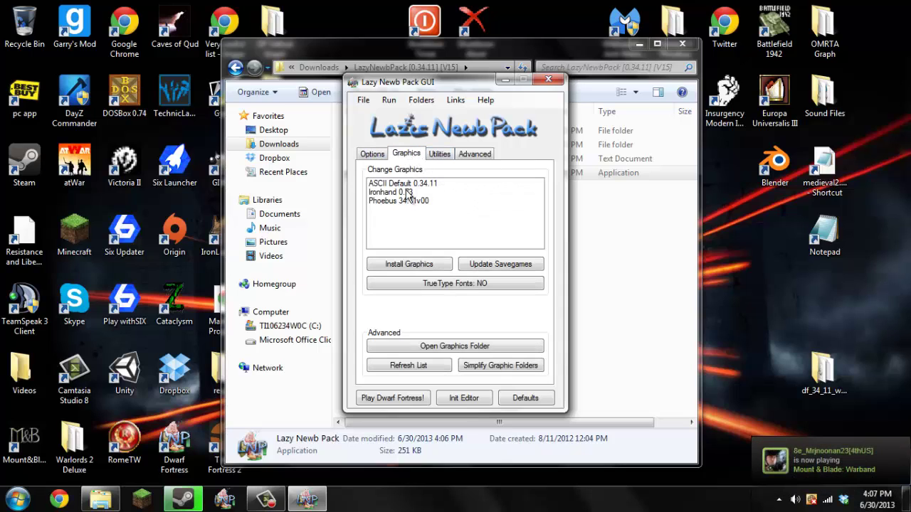
click(404, 202)
click(373, 154)
click(418, 155)
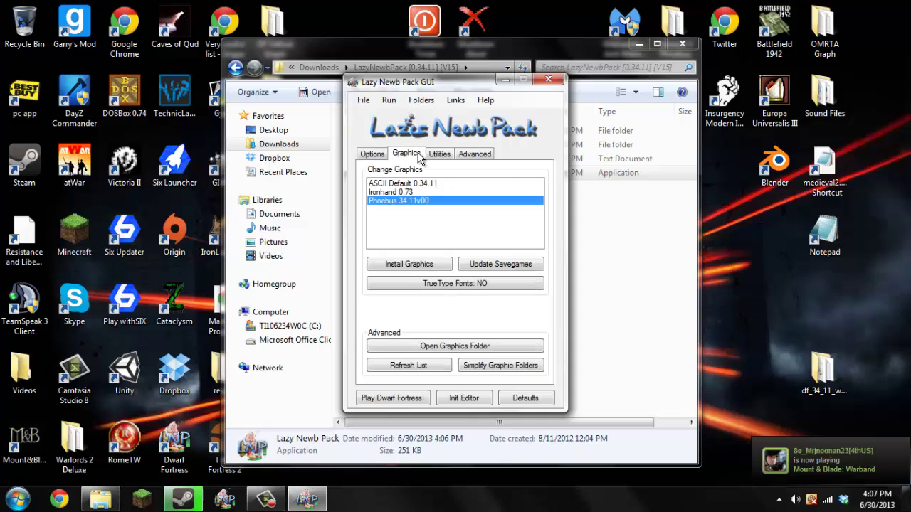
click(394, 193)
click(396, 203)
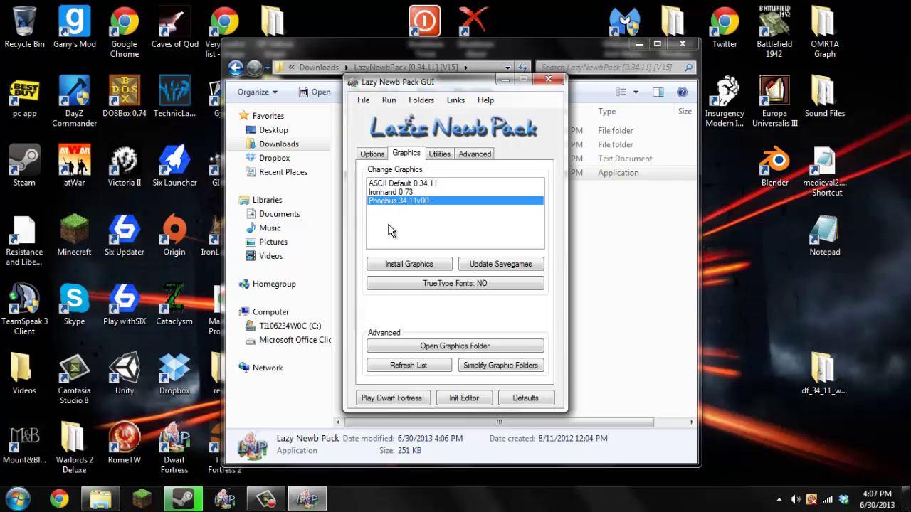
click(427, 267)
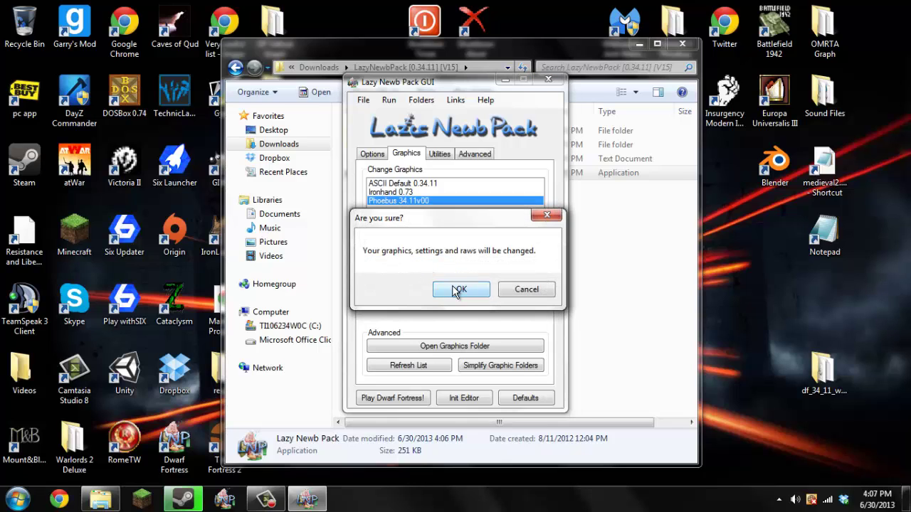
click(457, 288)
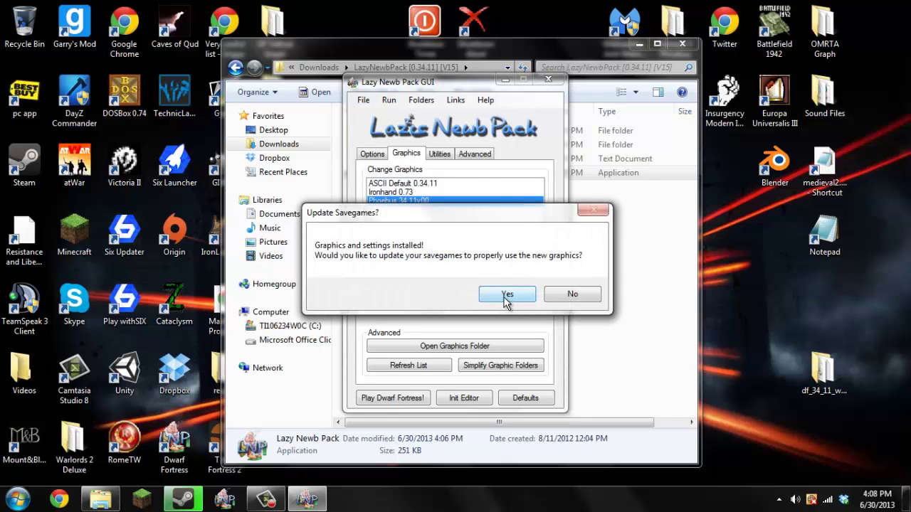
click(507, 294)
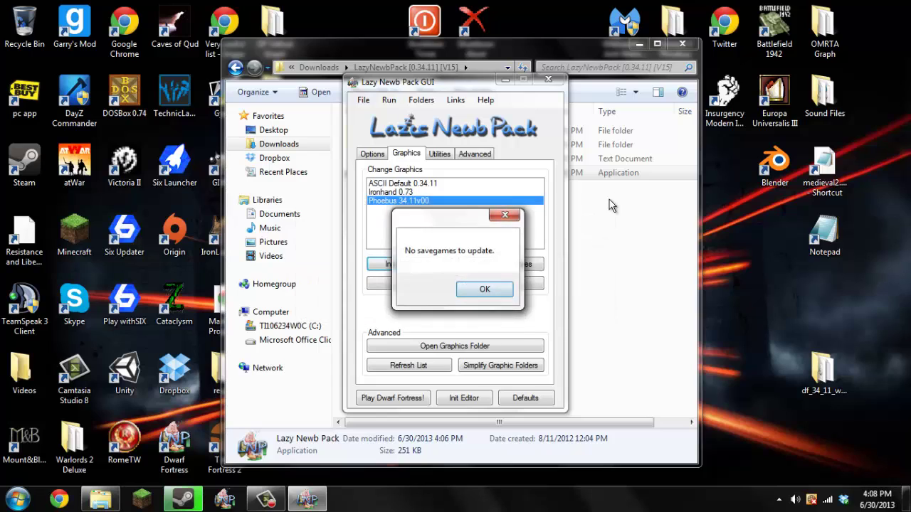
click(487, 289)
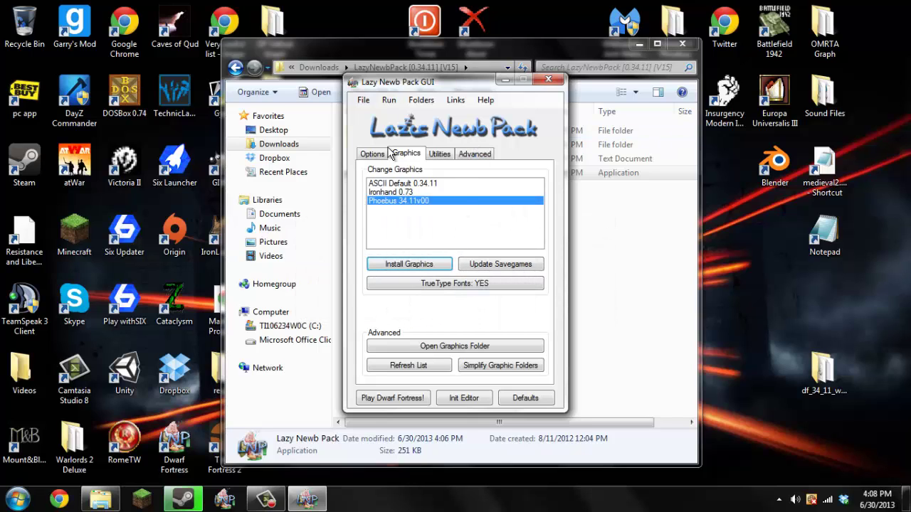
Set both the calculation and graphical FPS caps to 999 and enable the intro movie in the launcher's advanced settings
click(443, 158)
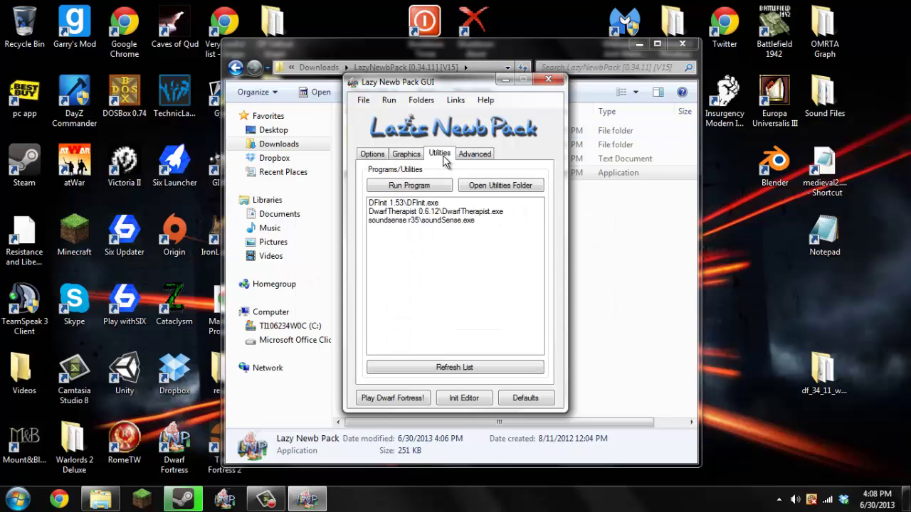
click(408, 156)
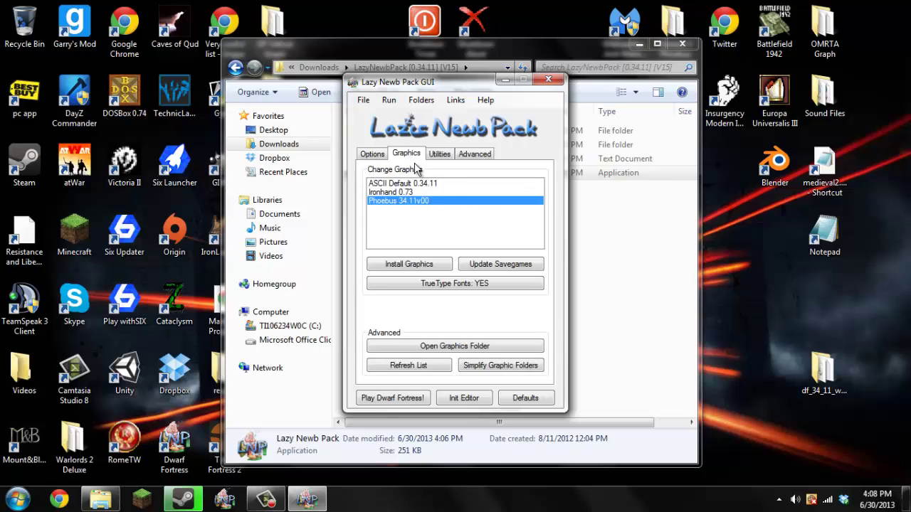
click(475, 158)
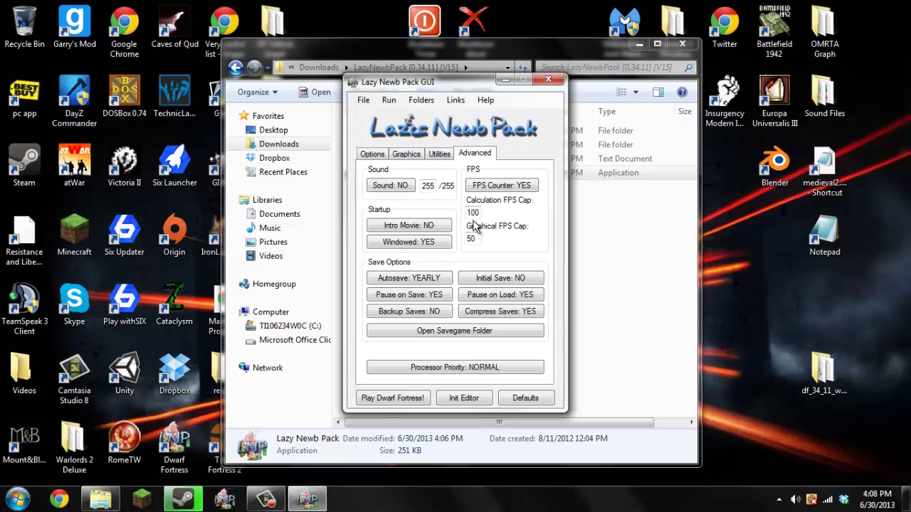
drag(480, 212, 381, 210)
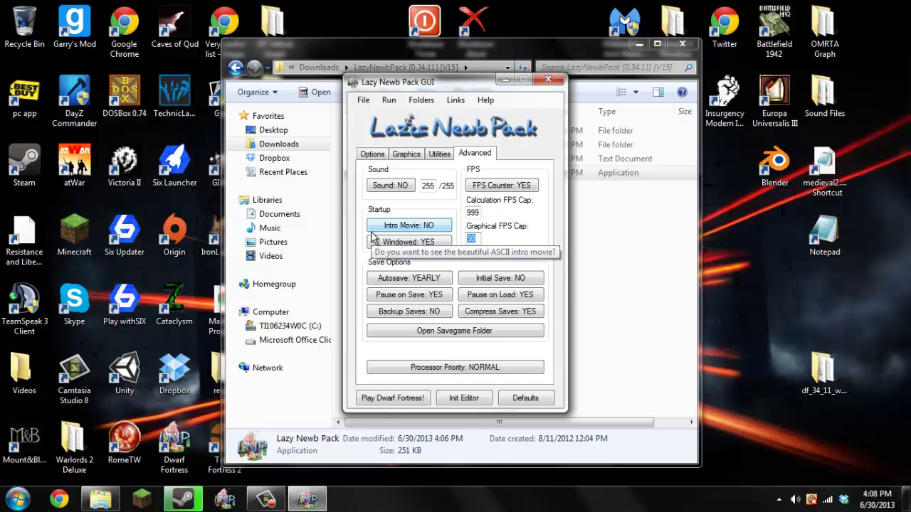
click(426, 224)
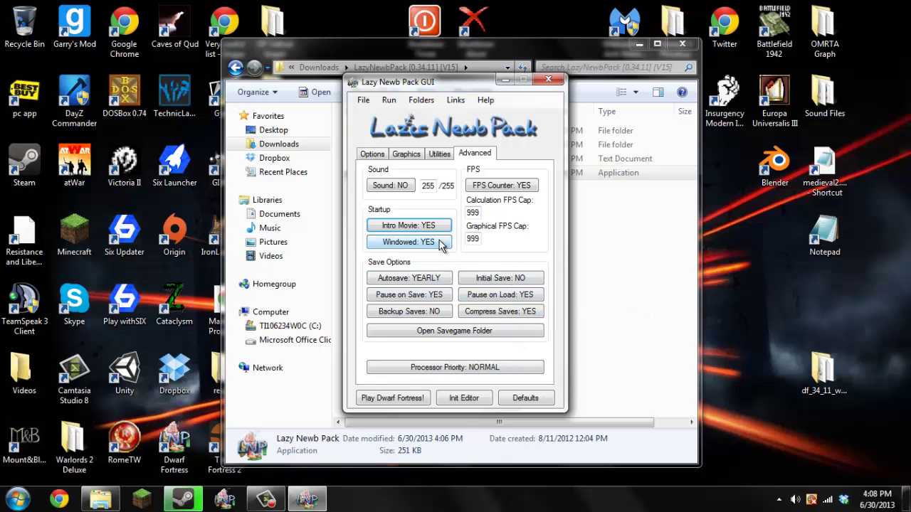
Turn aquifers off in the launcher's game options and close the LazyNewbPack folder window
click(378, 154)
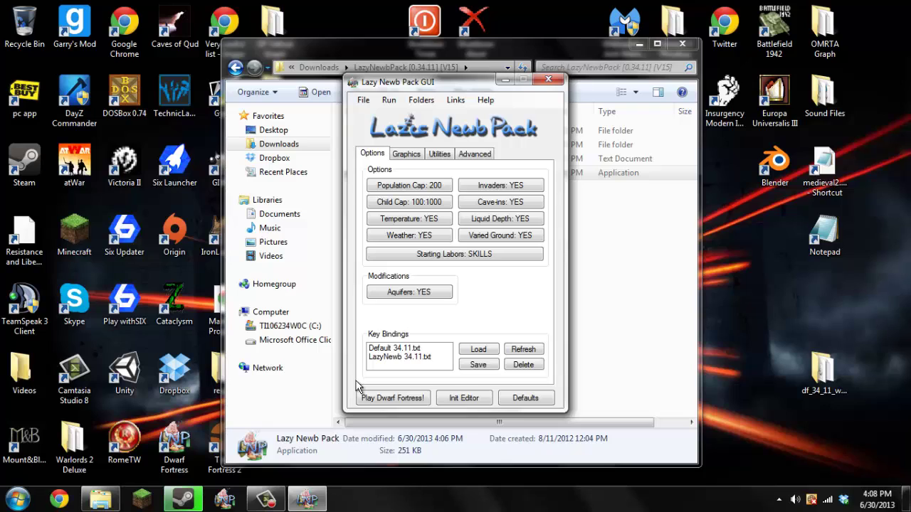
click(411, 298)
click(682, 44)
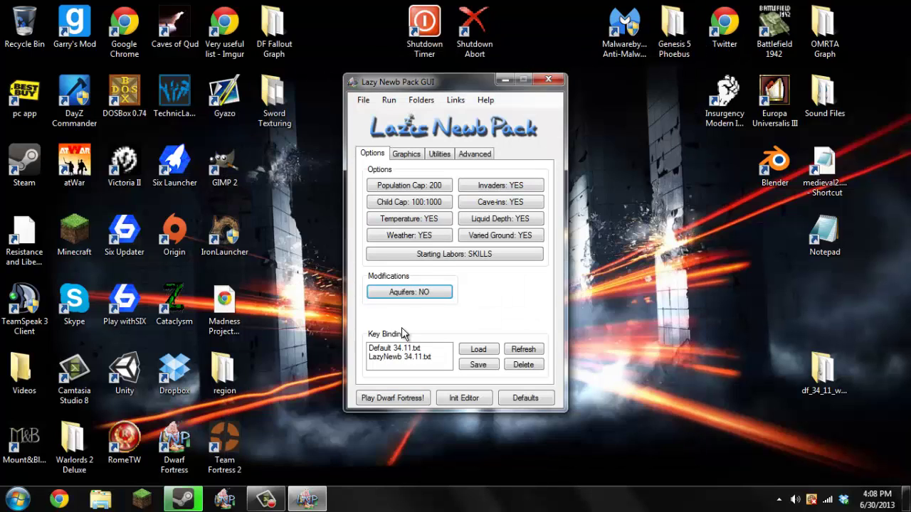
click(778, 500)
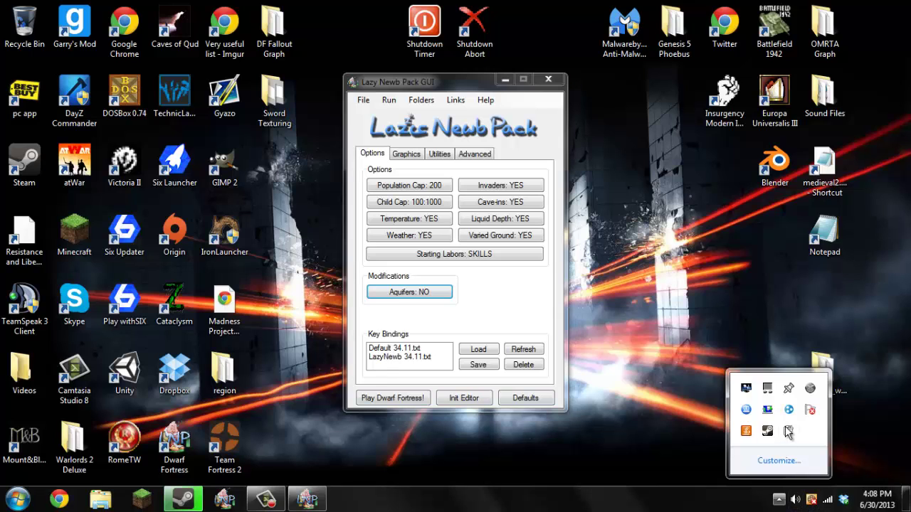
click(767, 410)
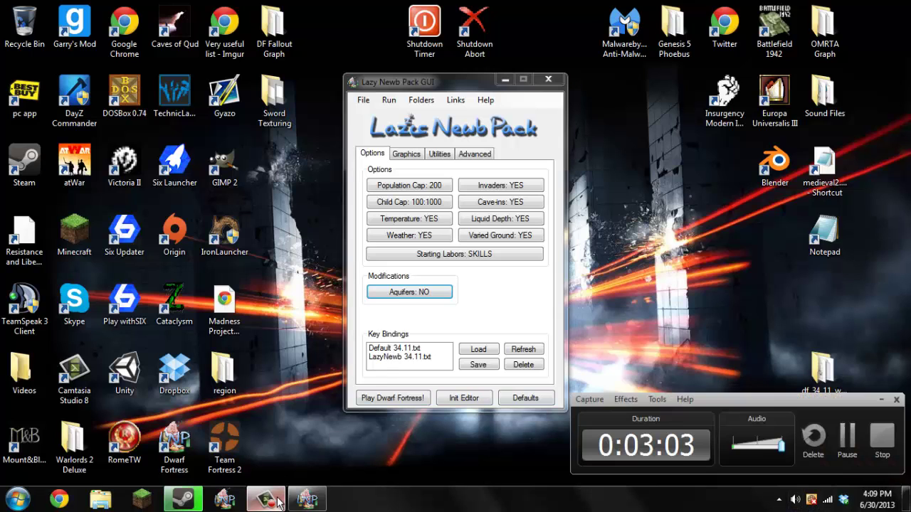
click(881, 400)
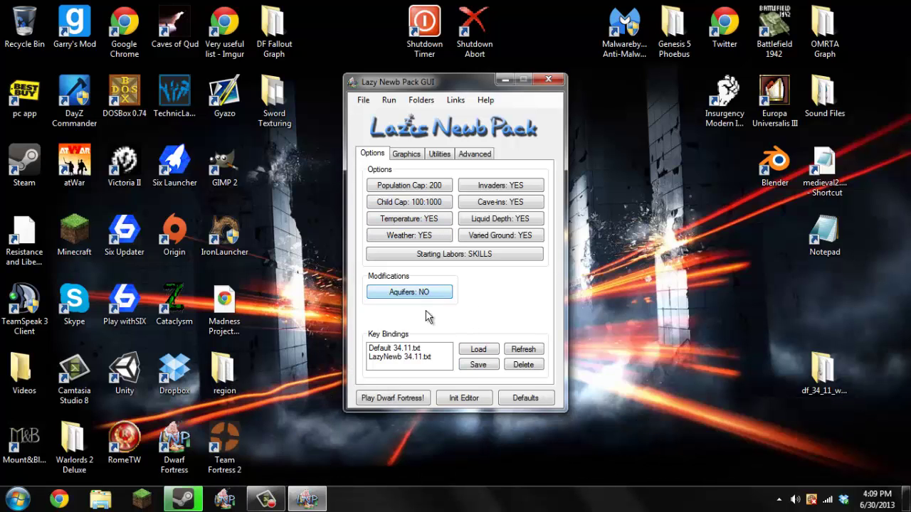
Launch Dwarf Fortress from the Lazy Newb Pack launcher and go through the entries of its main menu
click(414, 401)
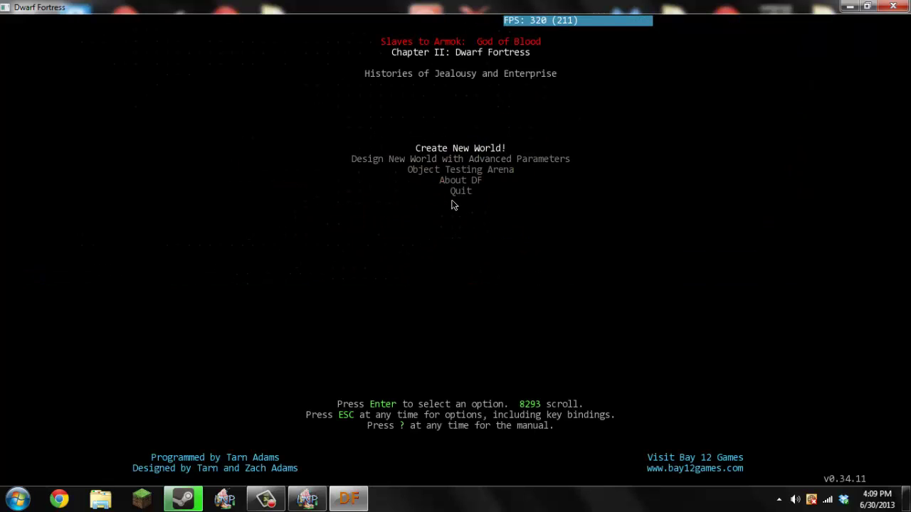
key(Down)
key(Down)
key(Down)
key(Down)
key(Down)
key(Down)
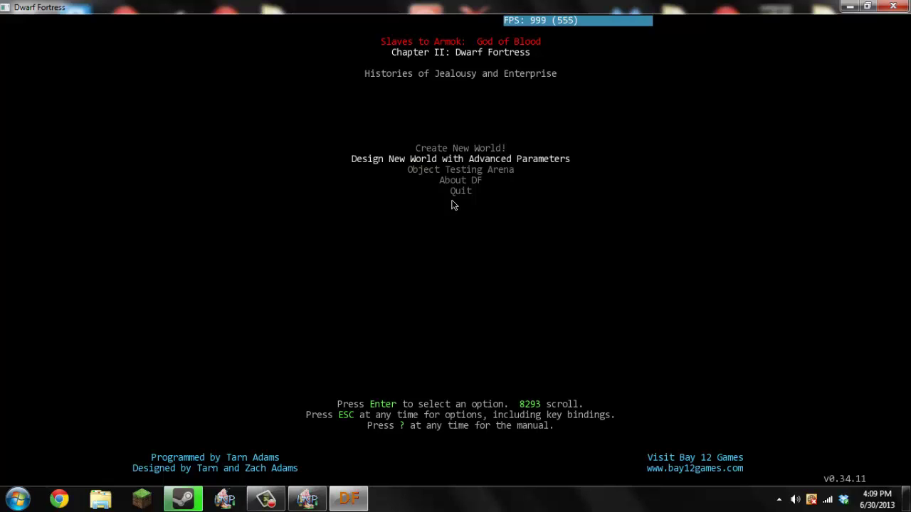
View the About DF copyright page and return to the main menu
key(Down)
key(Up)
key(Down)
key(Up)
key(Down)
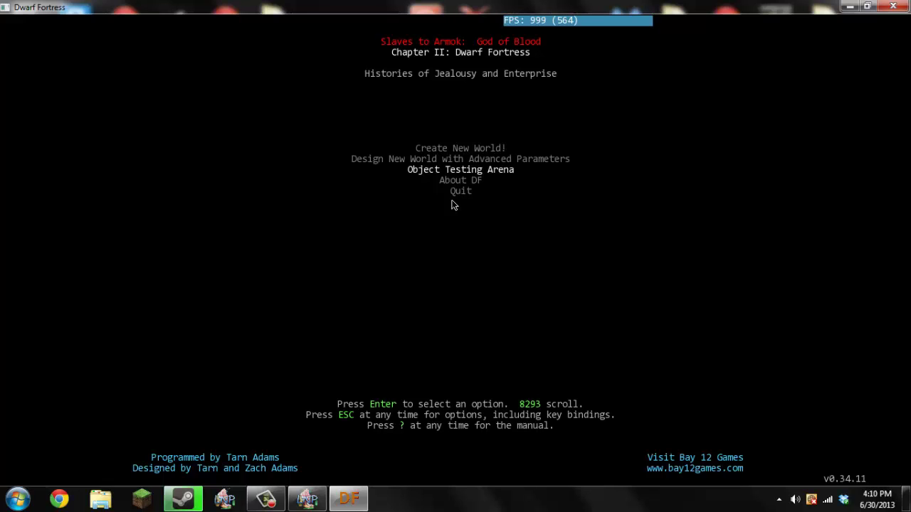
key(Down)
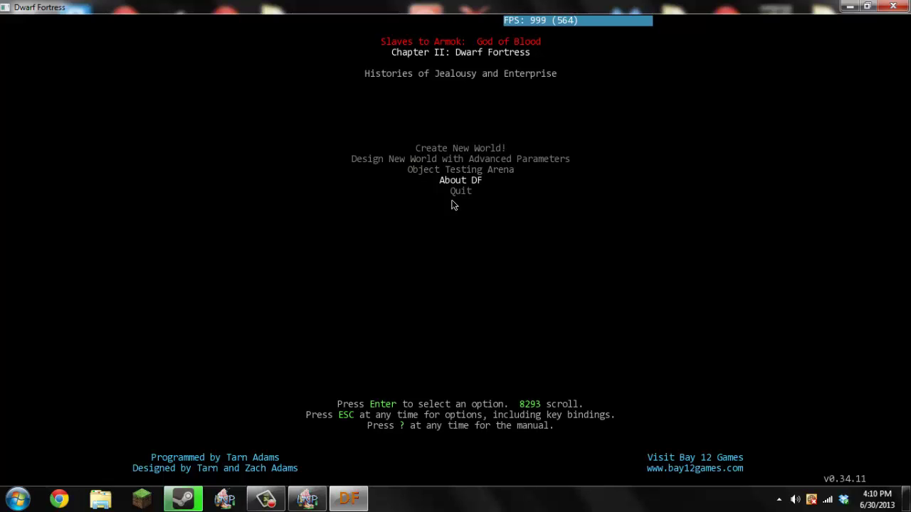
key(Return)
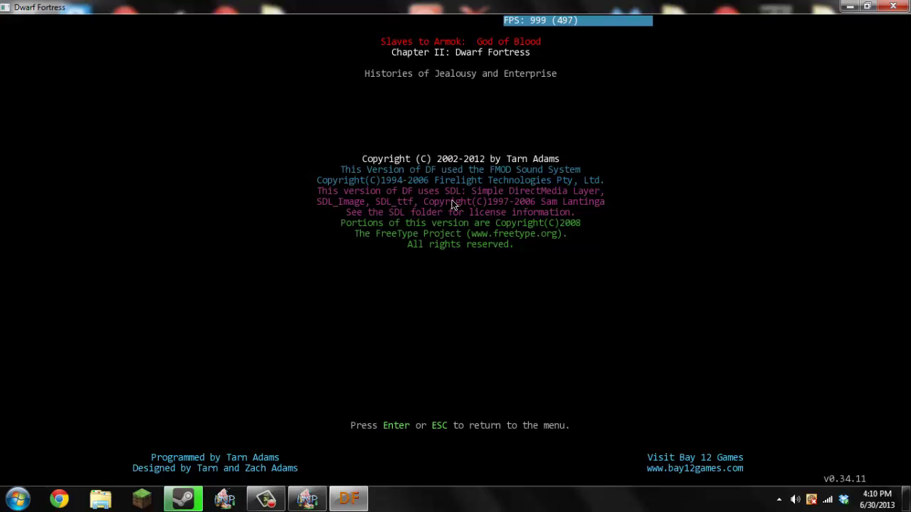
key(Escape)
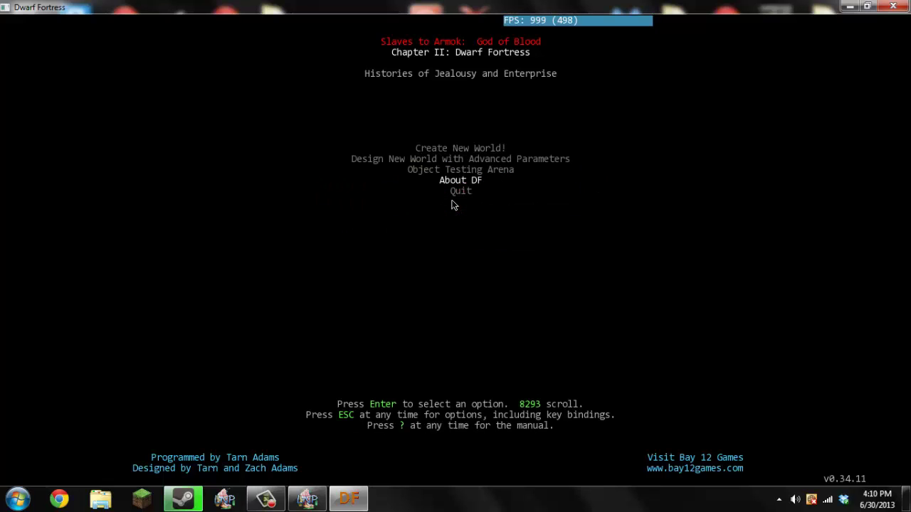
Start creating a new world and dismiss the alpha welcome notice
key(Down)
key(Down)
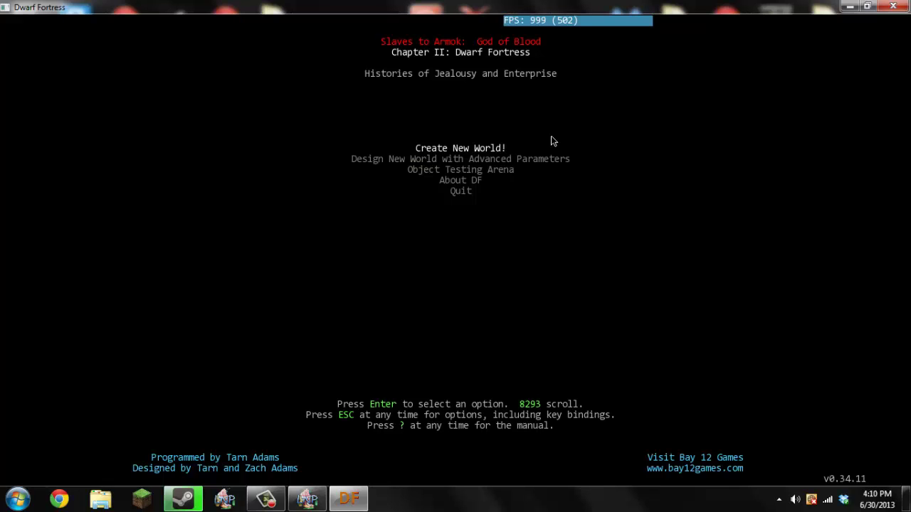
key(Return)
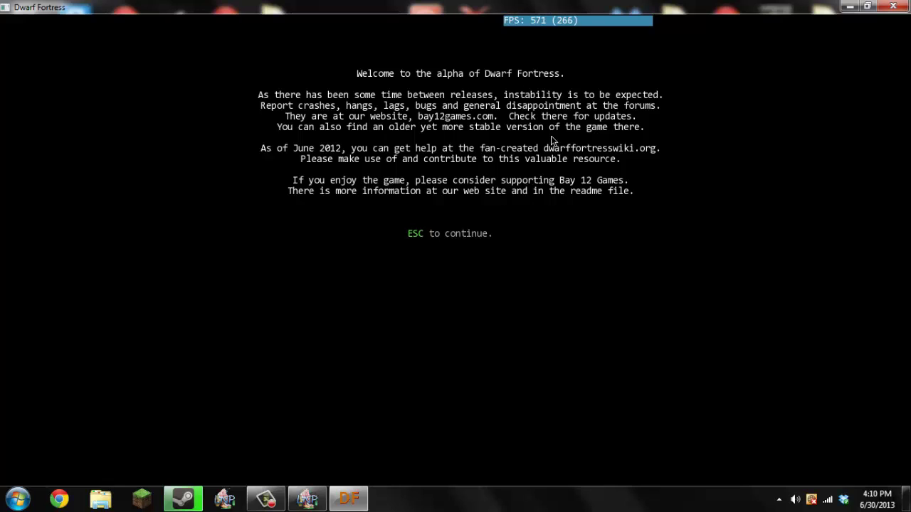
key(Escape)
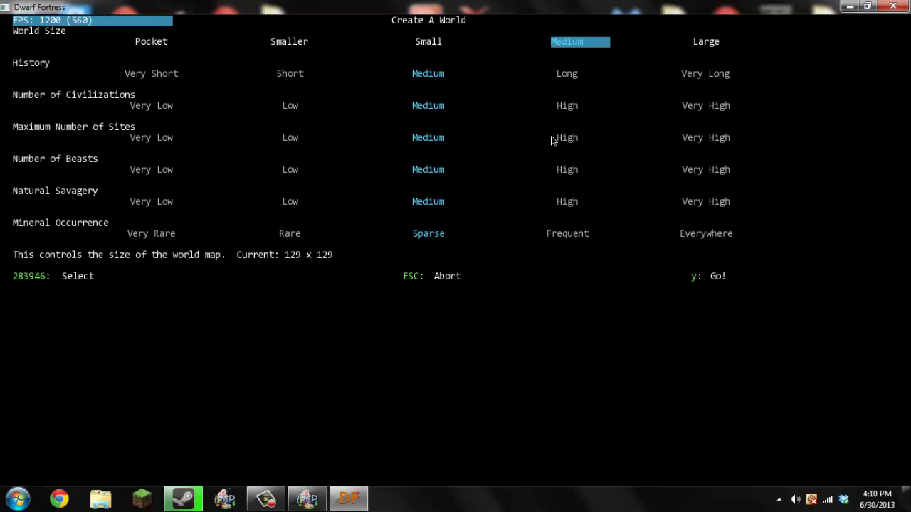
Set the world size to Smaller and the history length to Short
key(Left)
key(Left)
key(Right)
key(Right)
key(Left)
key(Left)
key(Right)
key(Left)
key(Right)
key(Left)
key(Down)
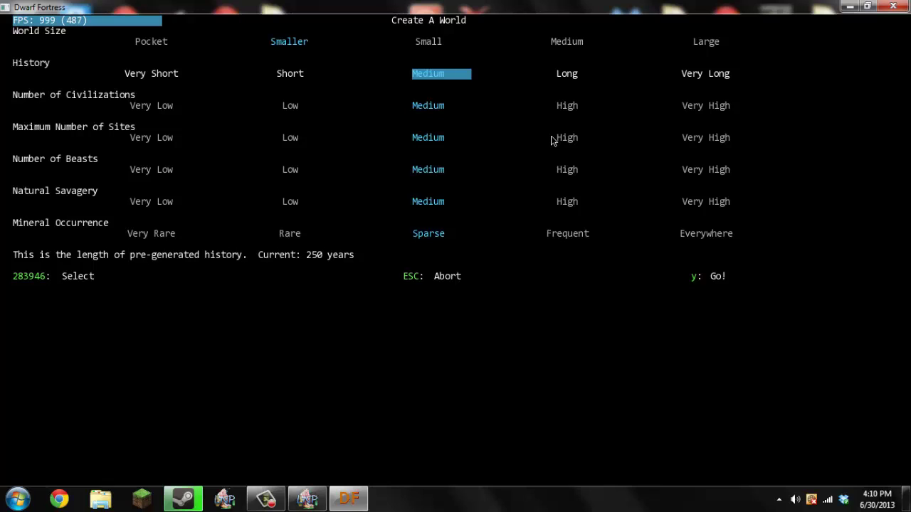
key(Left)
key(Down)
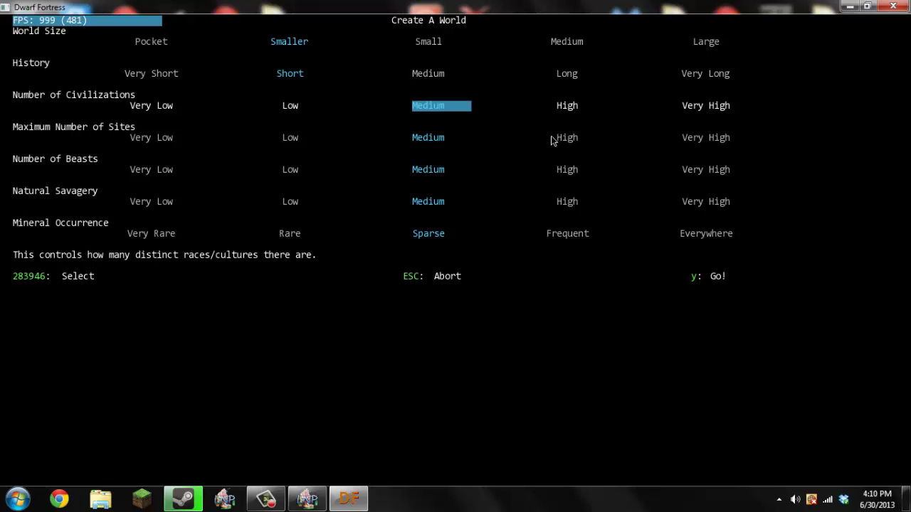
Generate the world with mineral occurrence set to Frequent and natural savagery set to Low
key(Down)
key(Down)
key(Down)
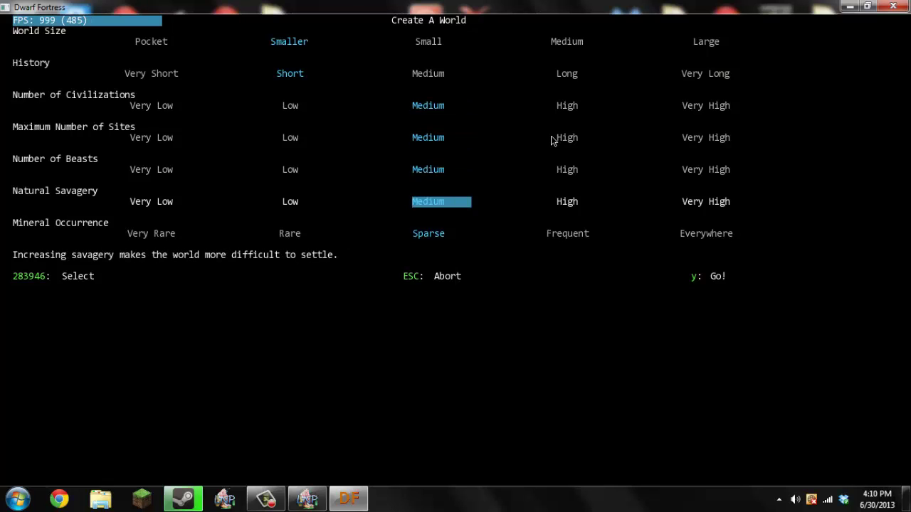
key(Down)
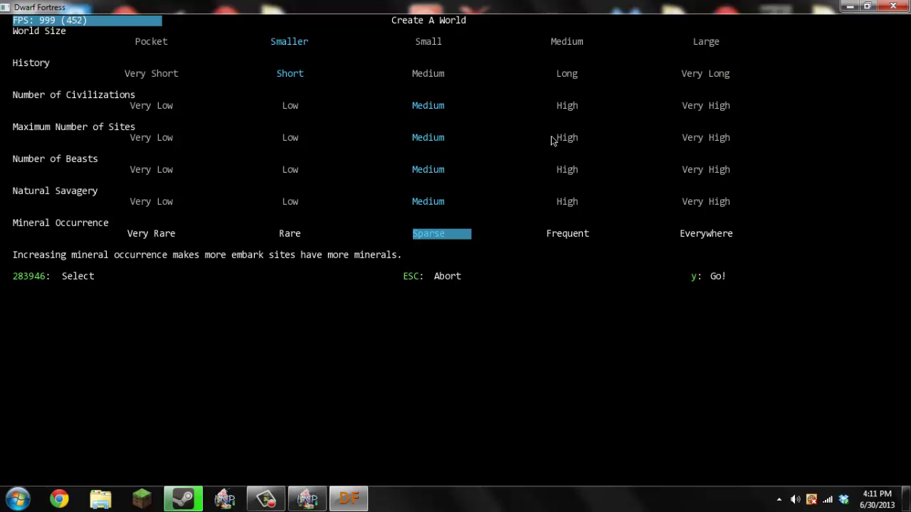
key(Right)
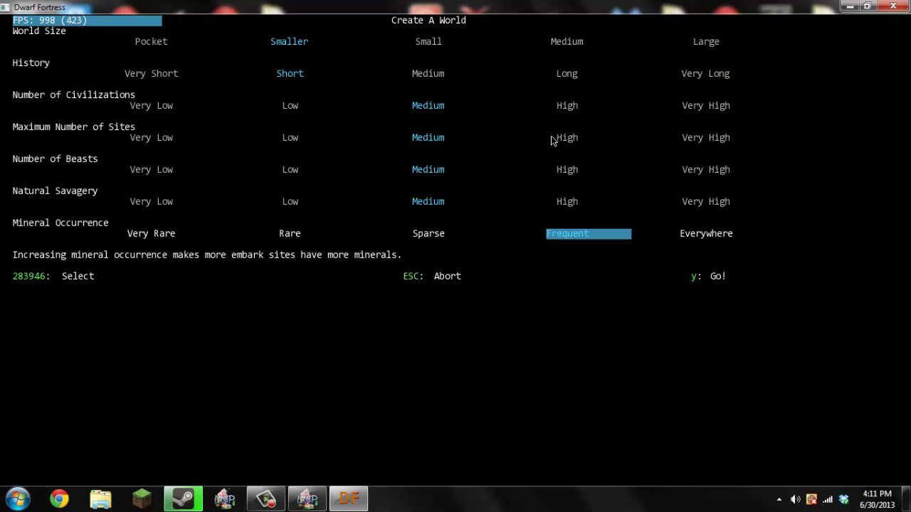
key(Up)
key(Left)
key(Up)
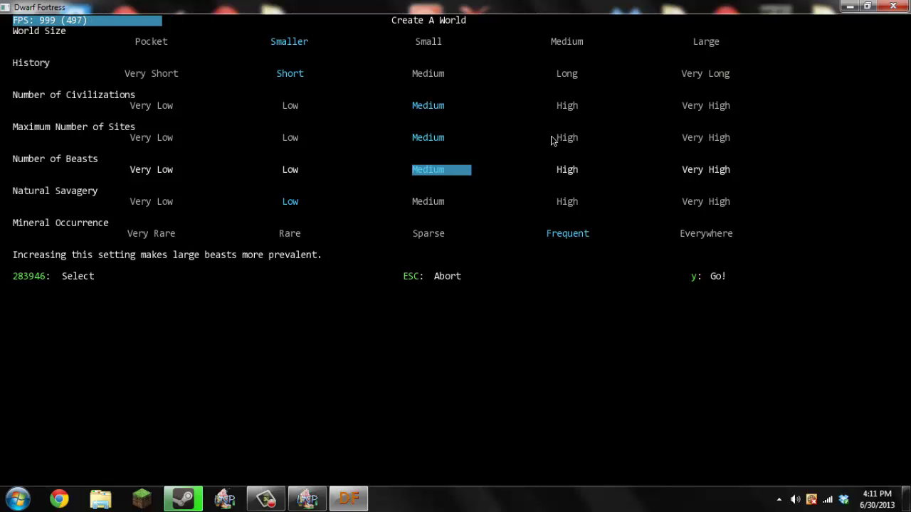
key(y)
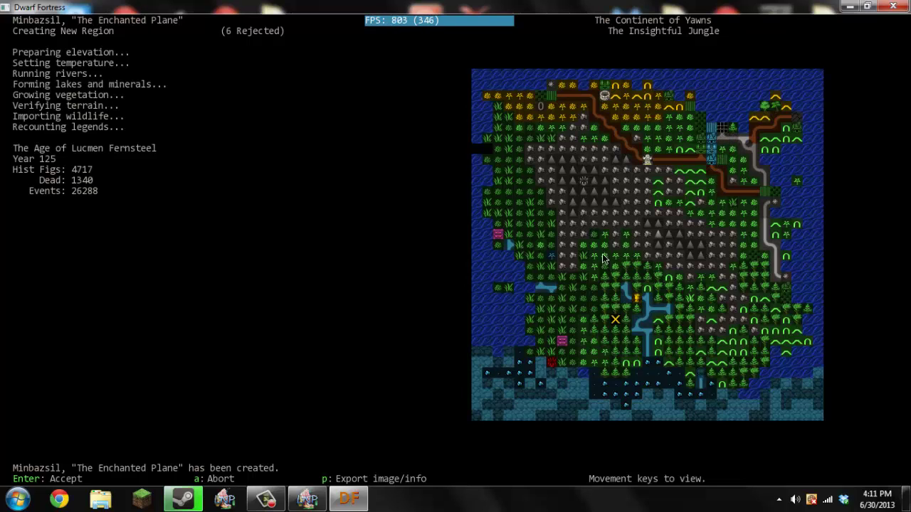
Examine the Dark Goblin Fortress of Snodubron and its surroundings in the southwest of the generated world map
key(Down)
key(Left)
key(Left)
key(Left)
key(Left)
key(Down)
key(Left)
key(Left)
key(Right)
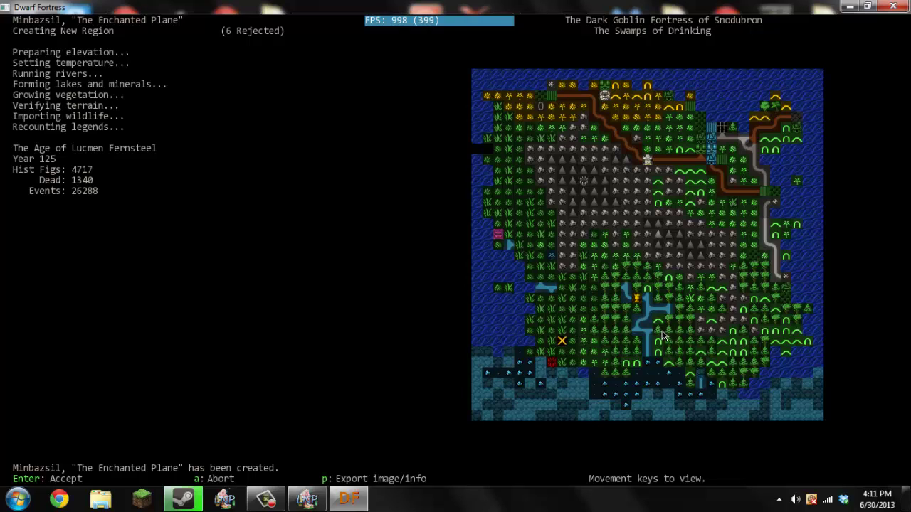
key(Right)
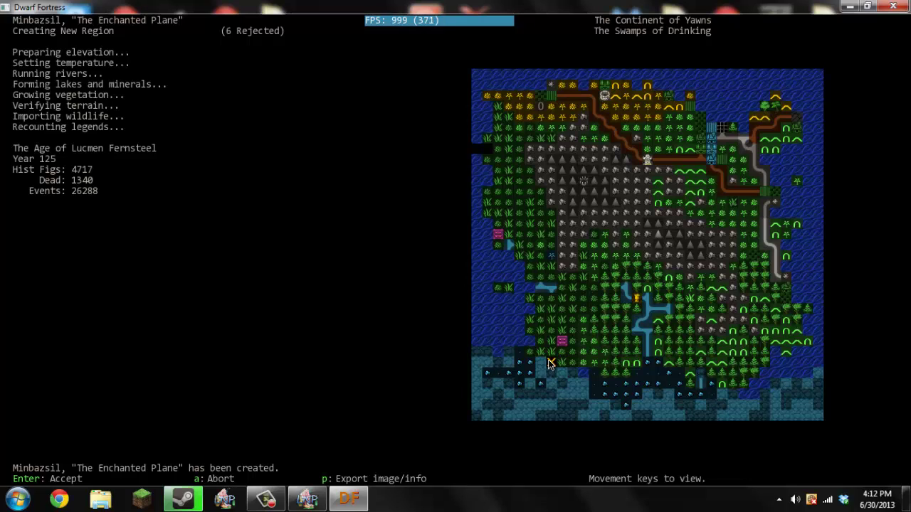
key(Up)
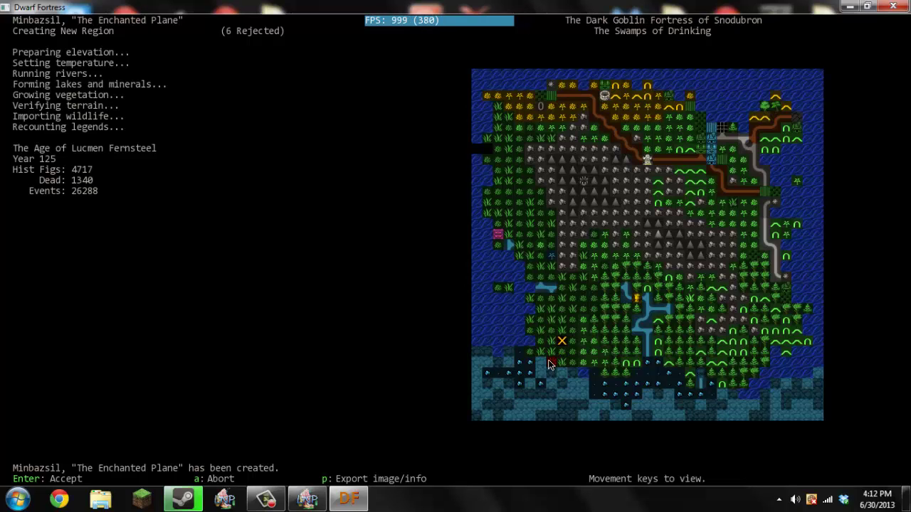
Move the map cursor northeast to examine the Elven Forest Retreat of Ecerietewe in the Insightful Jungle
key(Up)
key(Up)
key(Up)
key(Right)
key(Right)
key(Right)
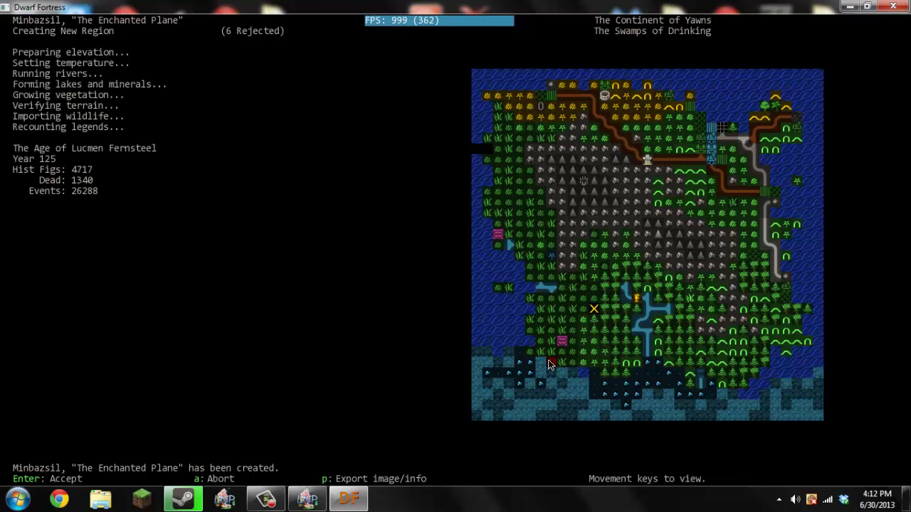
key(Right)
key(Right)
key(Right)
key(Right)
key(Up)
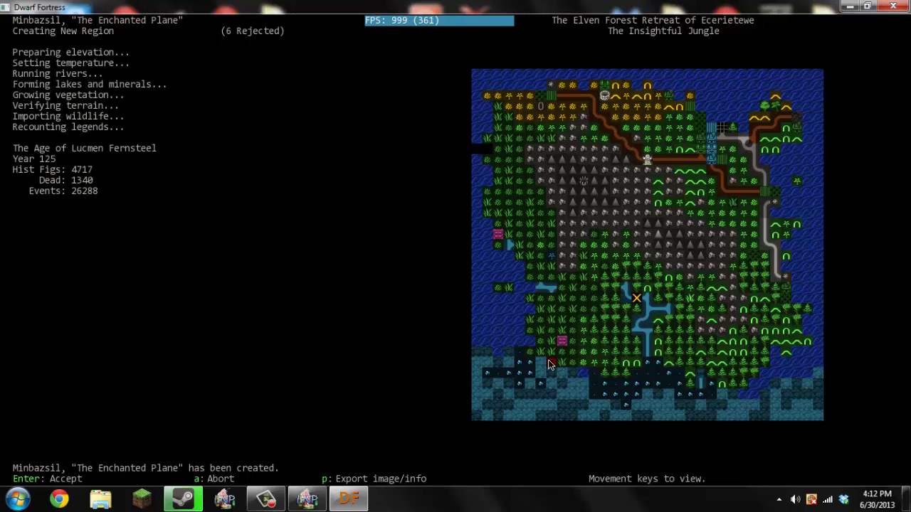
Finish looking over the map southwest of the elven retreat and accept the generated world, returning to the main menu
key(KP_1)
key(KP_1)
key(KP_1)
key(KP_1)
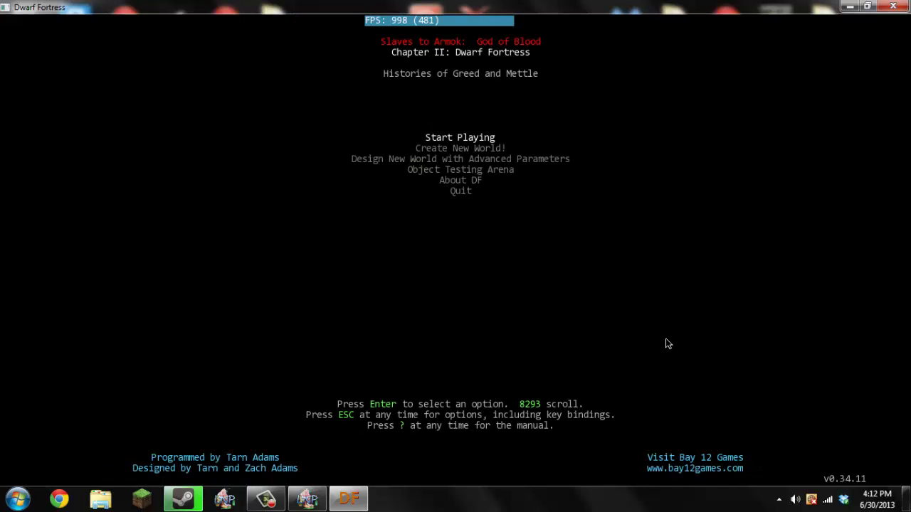
Start playing in the new world and go through its game modes, ending with the Dwarf Fortress mode highlighted
scroll(651, 336, up, 1)
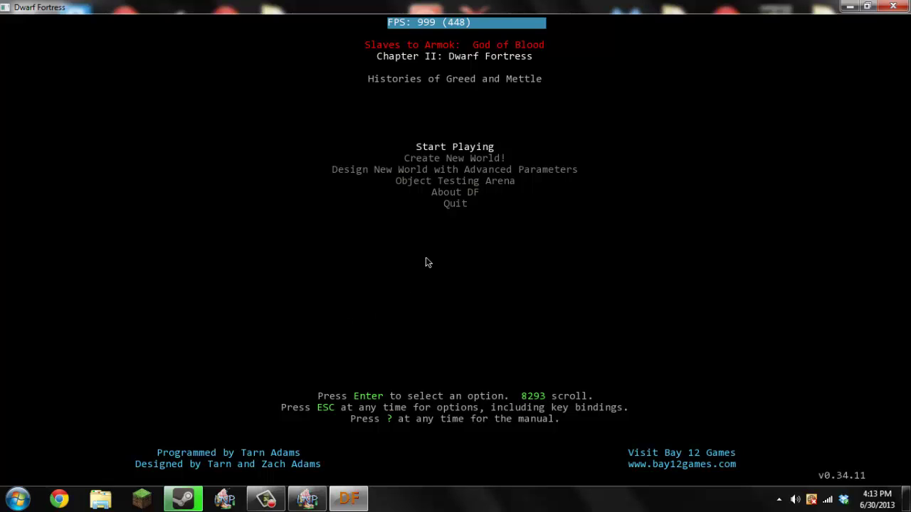
key(Return)
key(Down)
key(Down)
key(Up)
key(Up)
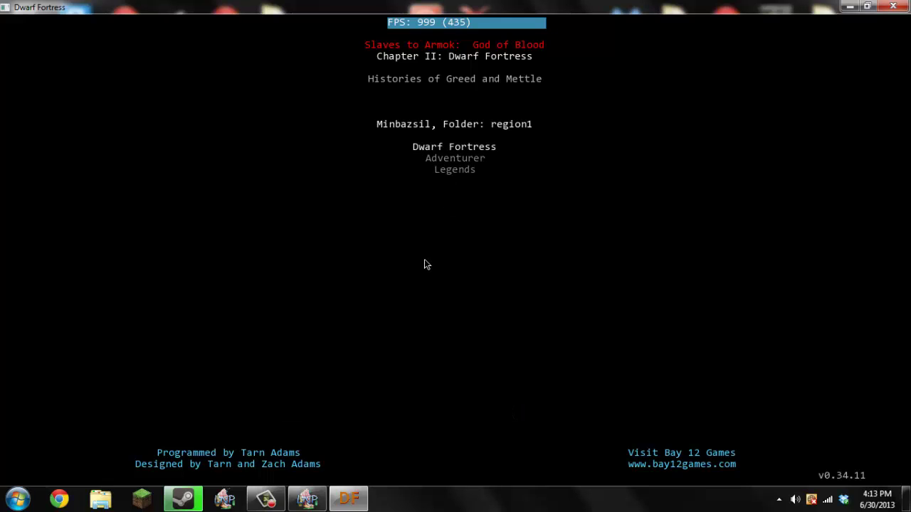
click(266, 504)
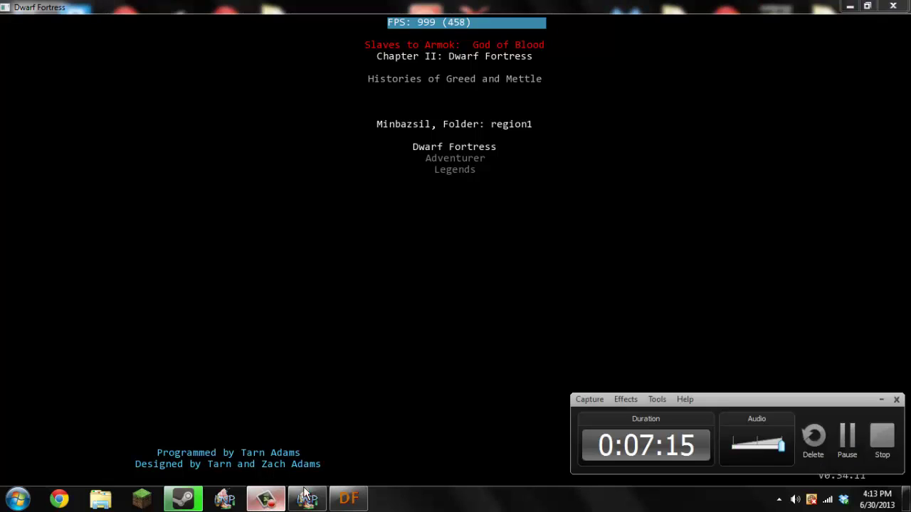
Enter Legends mode for the new world and open its list of historical figures
click(512, 175)
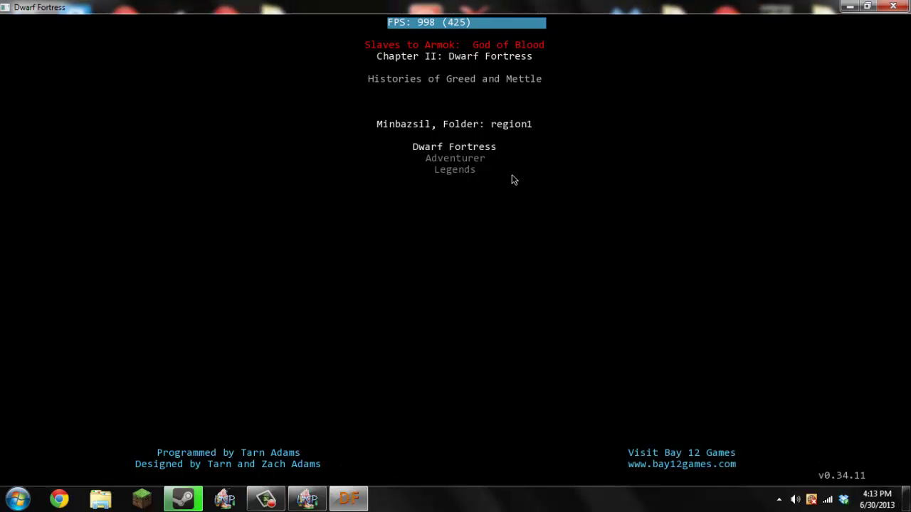
key(Down)
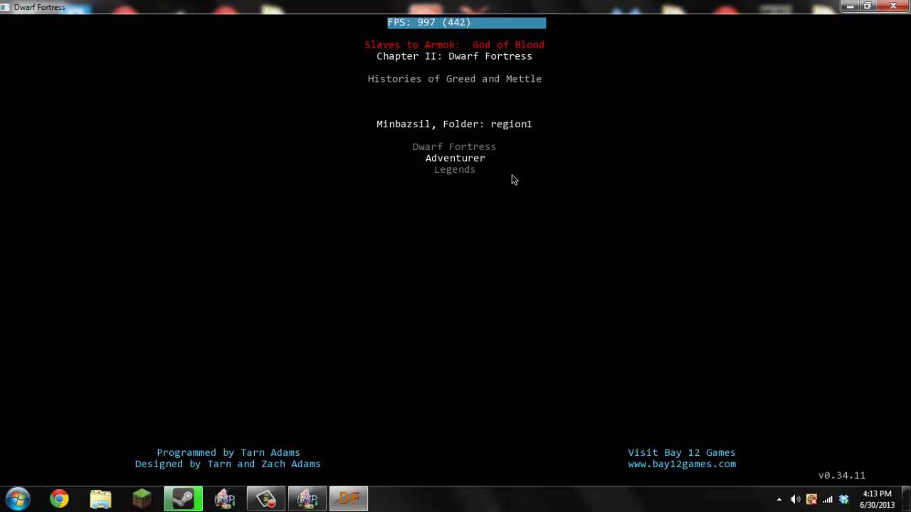
key(Down)
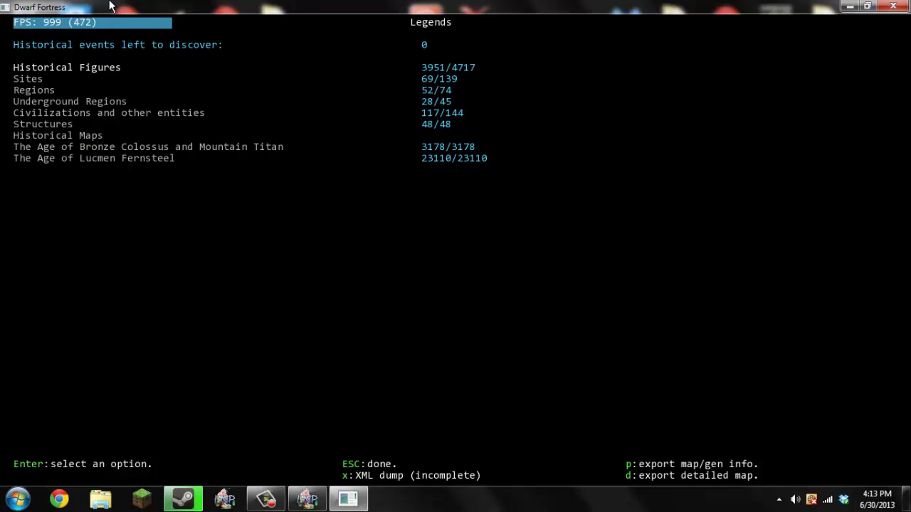
key(Return)
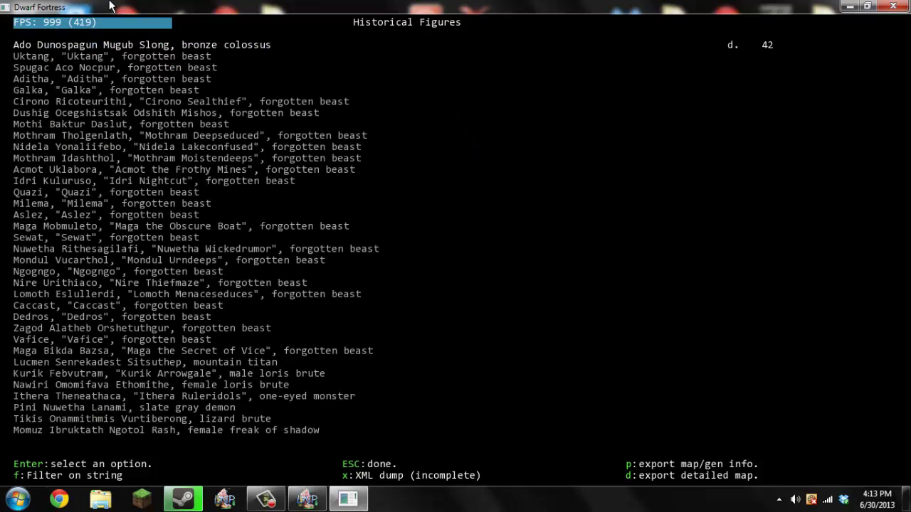
Check the last entry of the historical figures, return to the start and look through the forgotten beasts
key(Up)
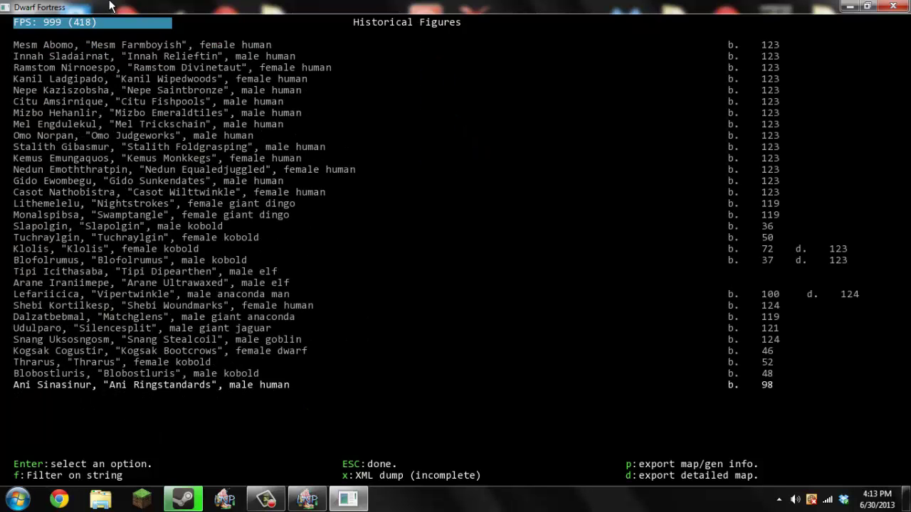
key(Down)
key(Down)
key(Down)
key(Down)
key(Down)
key(Down)
key(Down)
key(Down)
key(Down)
key(Down)
key(Down)
key(Down)
key(Down)
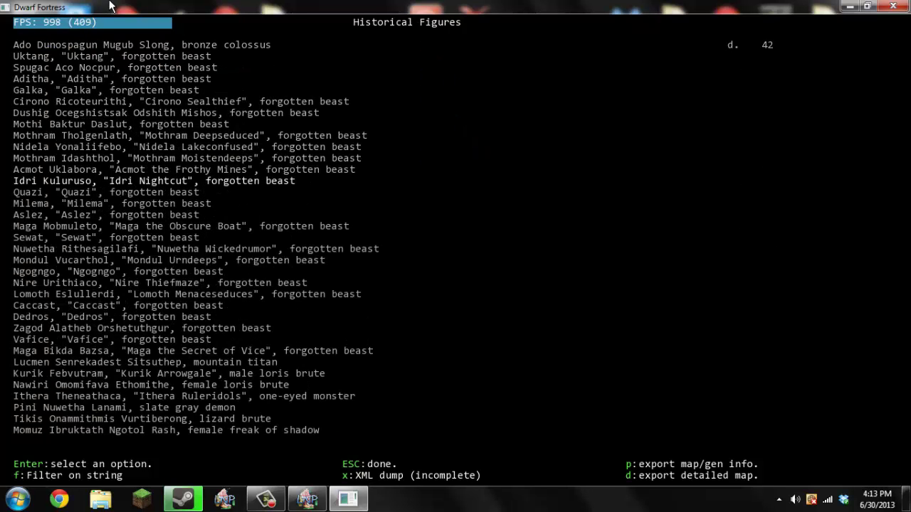
Continue down the historical figures past the forgotten beasts to the night creatures, reaching the female night crone
key(Down)
key(Down)
key(Down)
key(Down)
key(Down)
key(Down)
key(Down)
key(Down)
key(Down)
key(Down)
key(Down)
key(Down)
key(Down)
key(Down)
key(Down)
key(Down)
key(Down)
key(Down)
key(Down)
key(Down)
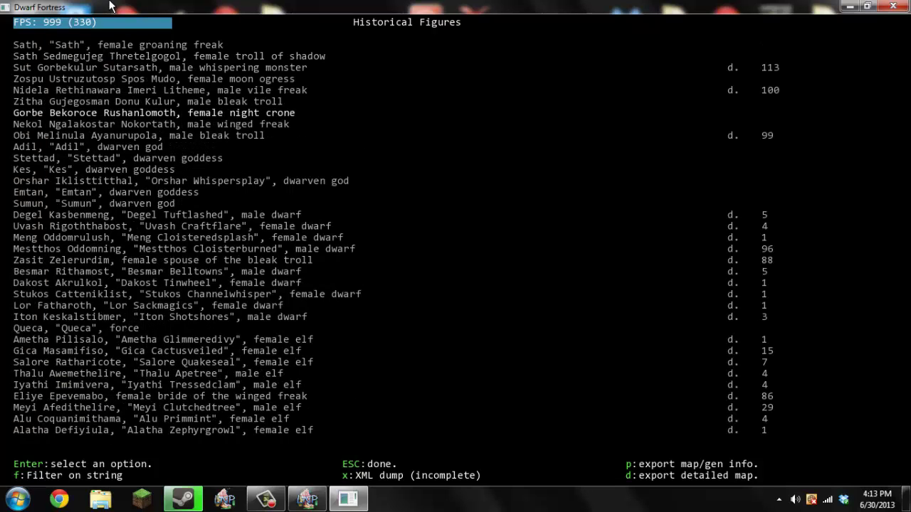
Go back and forth among the night creatures, ending on the female troll of shadow
key(Up)
key(Up)
key(Up)
key(Up)
key(Up)
key(Up)
key(Up)
key(Up)
key(Up)
key(Down)
key(Down)
key(Down)
key(Down)
key(Down)
key(Down)
key(Up)
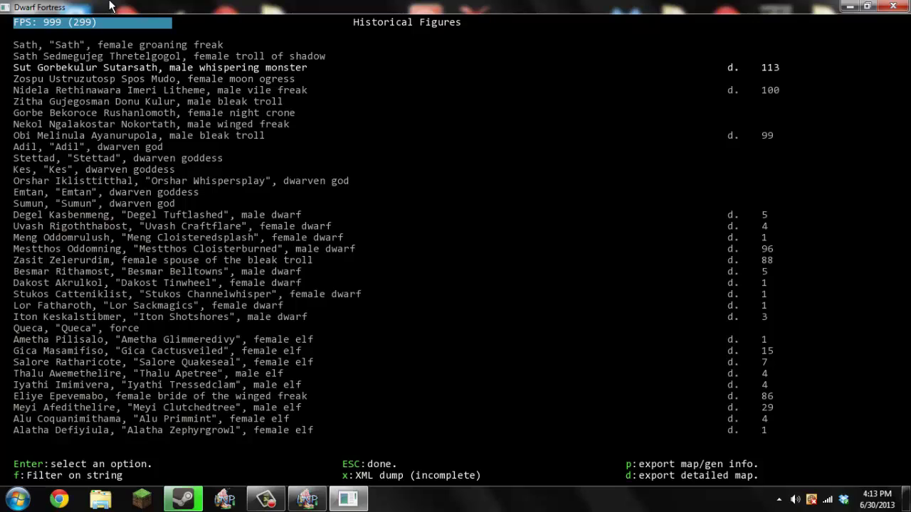
key(Up)
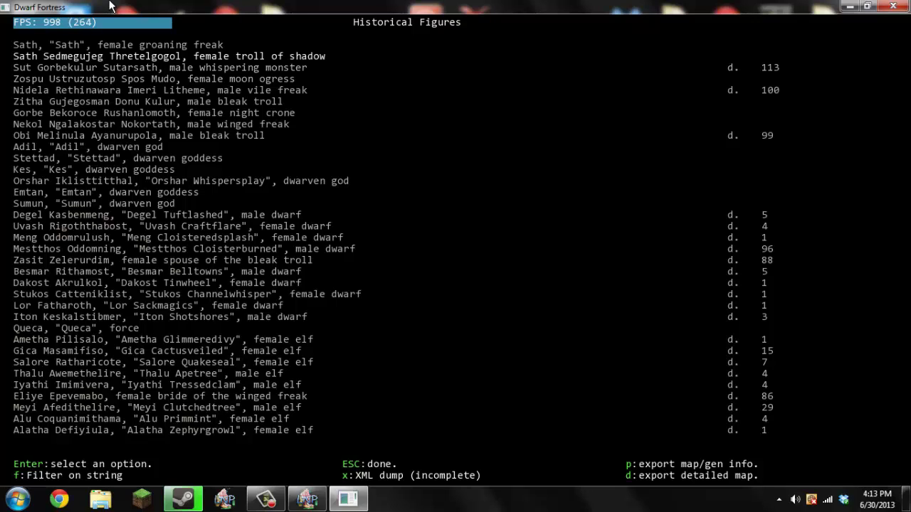
Examine the dwarven gods and goddesses listed below the night creatures, ending on the god Adil
key(Down)
key(Down)
key(Down)
key(Down)
key(Down)
key(Down)
key(Down)
key(Down)
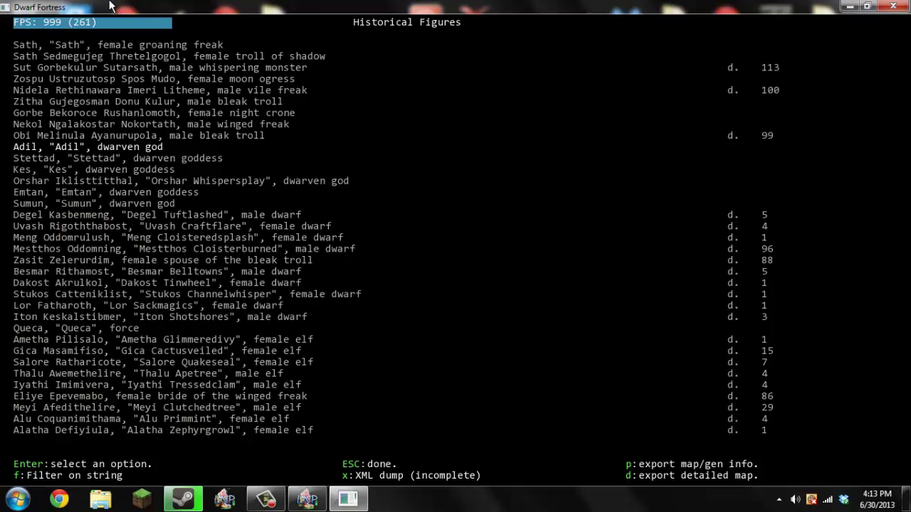
key(Down)
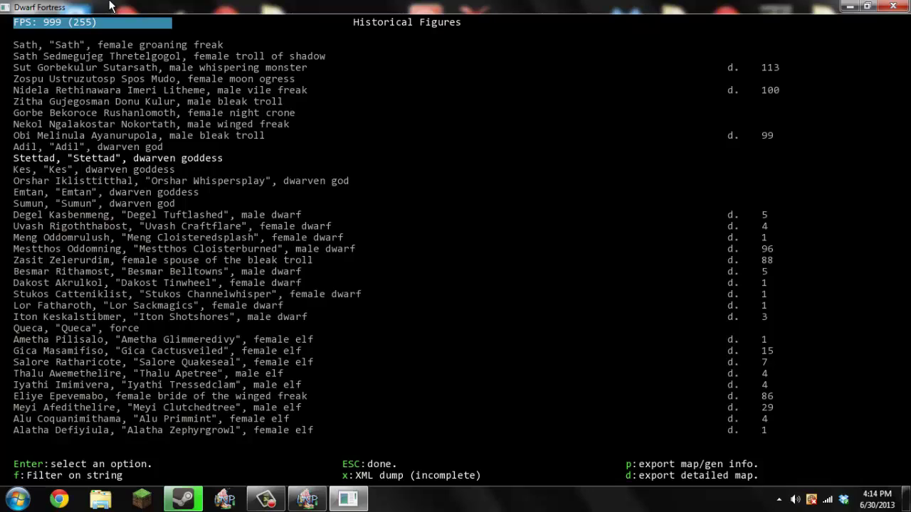
key(Up)
key(Down)
key(Down)
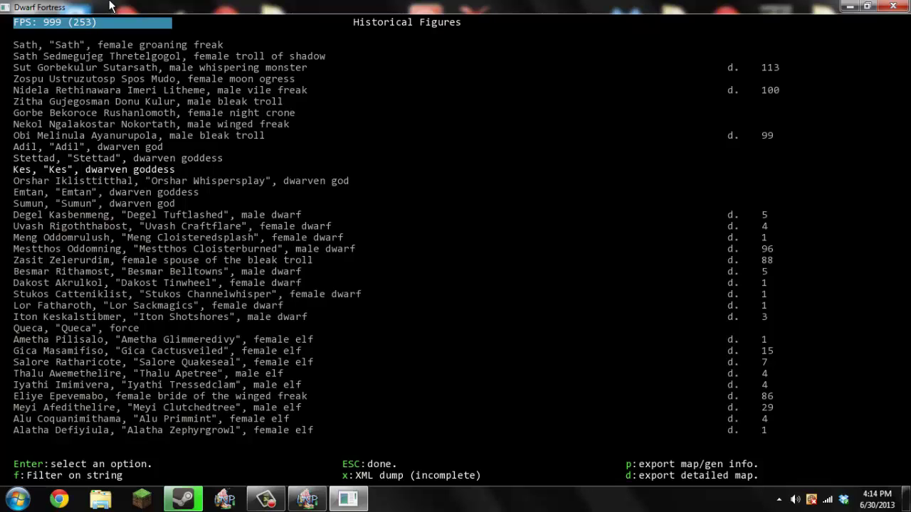
key(Down)
key(Down)
key(Down)
key(Up)
key(Up)
key(Up)
key(Up)
key(Up)
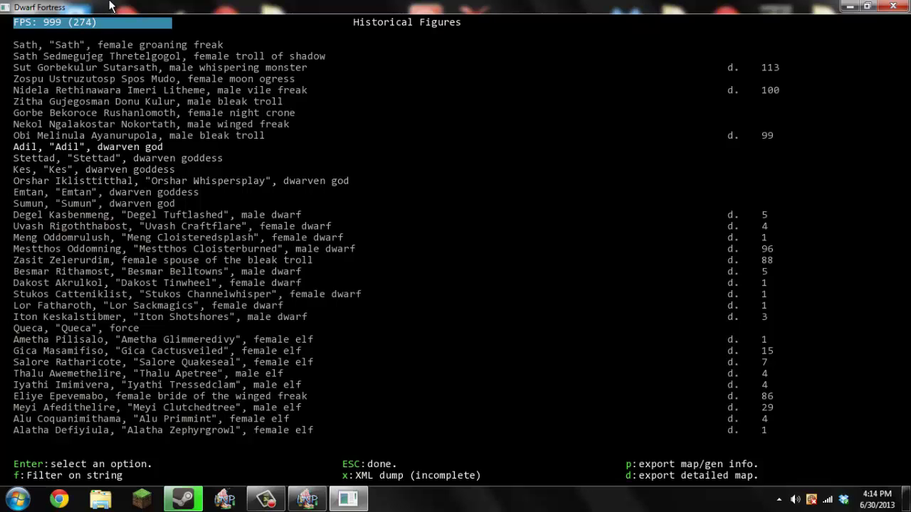
Look through the remaining dwarven deities and the dwarves listed after them, and return to the Legends categories
key(Down)
key(Down)
key(Up)
key(Down)
key(Down)
key(Down)
key(Down)
key(Down)
key(Down)
key(Down)
key(Down)
key(Down)
key(Down)
key(Down)
key(Down)
key(Down)
key(Down)
key(Down)
key(Down)
key(Up)
key(Up)
key(Escape)
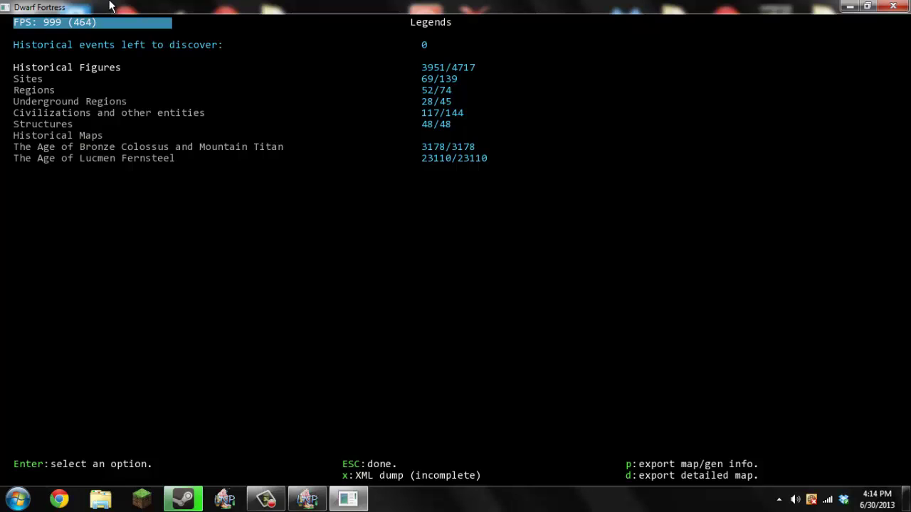
Go through the Legends categories down to The Age of Lucmen Fernsteel and open Historical Maps
key(Down)
key(Down)
key(Down)
key(Down)
key(Down)
key(Down)
key(Down)
key(Down)
key(Up)
key(Down)
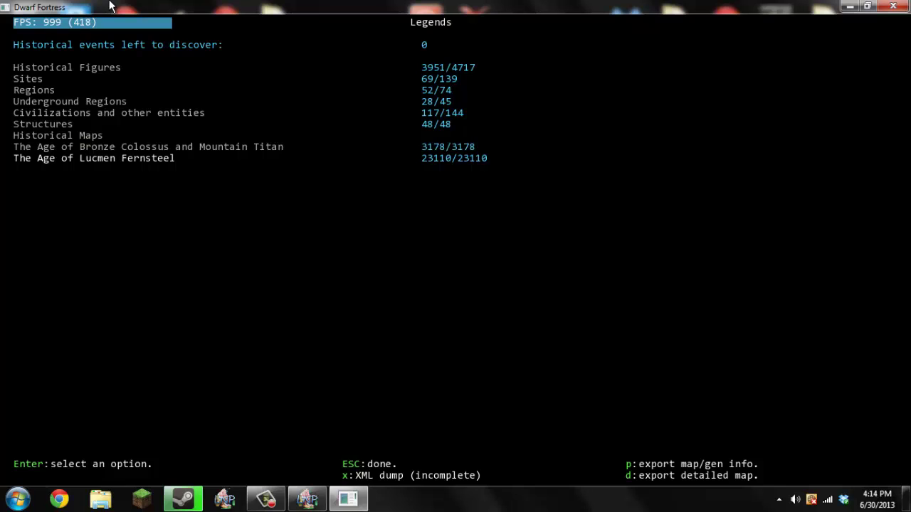
key(Up)
key(Up)
key(Return)
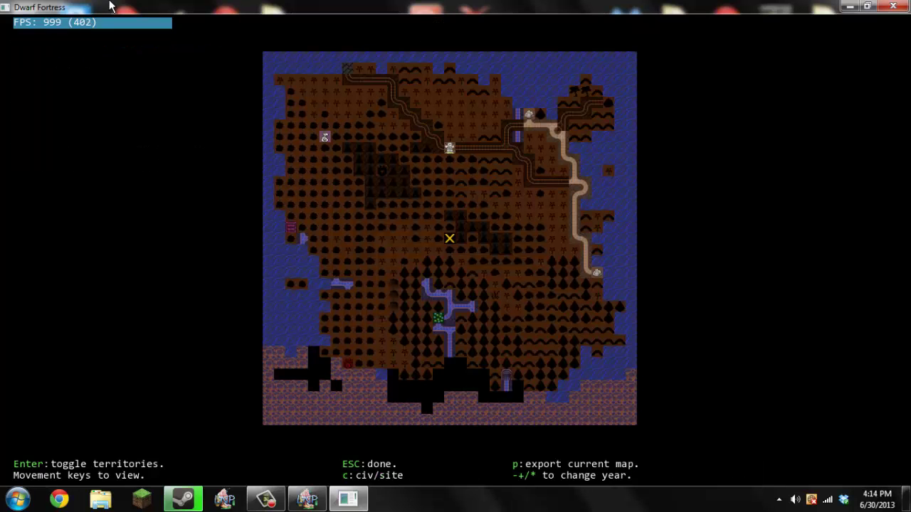
Show the civilization territories on the historical map and examine Kastrager's territory in the northwest
key(plus)
key(Left)
key(Left)
key(Up)
key(Left)
key(Left)
key(Left)
key(Up)
key(Up)
key(Up)
key(Left)
key(Left)
key(Left)
key(Left)
key(Up)
key(Up)
key(Up)
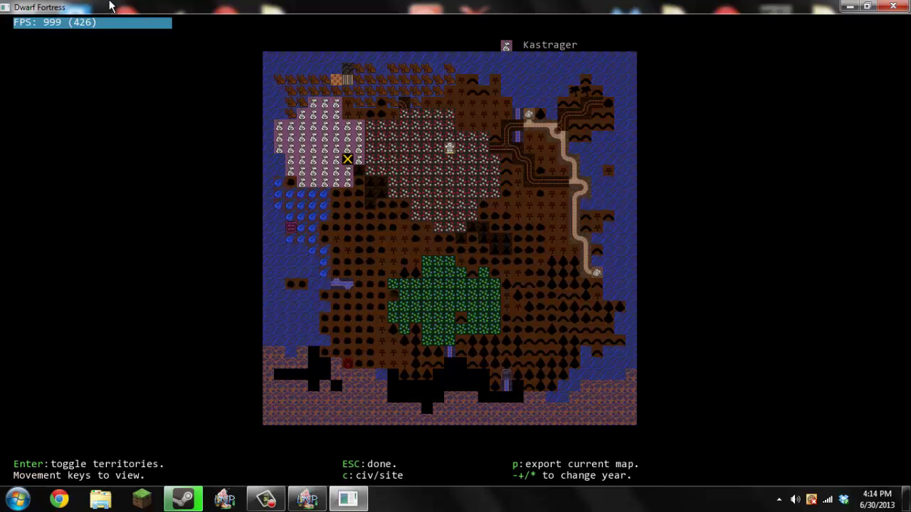
Move the map cursor north from Kastrager's territory to examine The Empire of Virtues along the northern coast
key(Left)
key(Left)
key(Up)
key(Left)
key(Up)
key(Up)
key(Up)
key(Up)
key(Up)
key(Up)
key(Left)
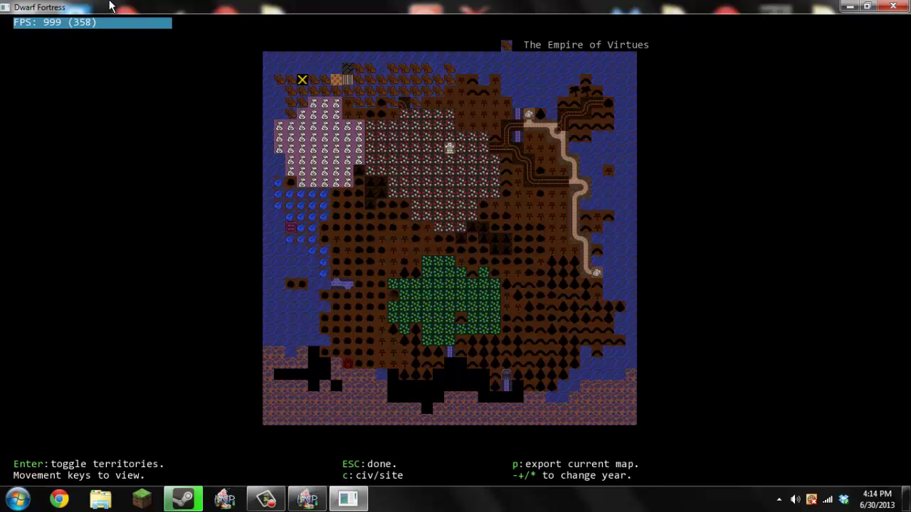
Move the map cursor up and down between The Empire of Virtues' northern coast and Kastrager's territory to compare them
key(Down)
key(Down)
key(Down)
key(Down)
key(Up)
key(Up)
key(Up)
key(Up)
key(Up)
key(Up)
key(Down)
key(Down)
key(Down)
key(Down)
key(Down)
Examine Kastrager's territory eastward past its border, then return to its central area shared with The Empire of Virtues
key(Right)
key(Right)
key(Right)
key(Down)
key(Down)
key(Down)
key(Right)
key(Right)
key(Right)
key(Right)
key(Left)
key(Left)
key(Left)
key(Left)
key(Left)
key(Left)
key(Up)
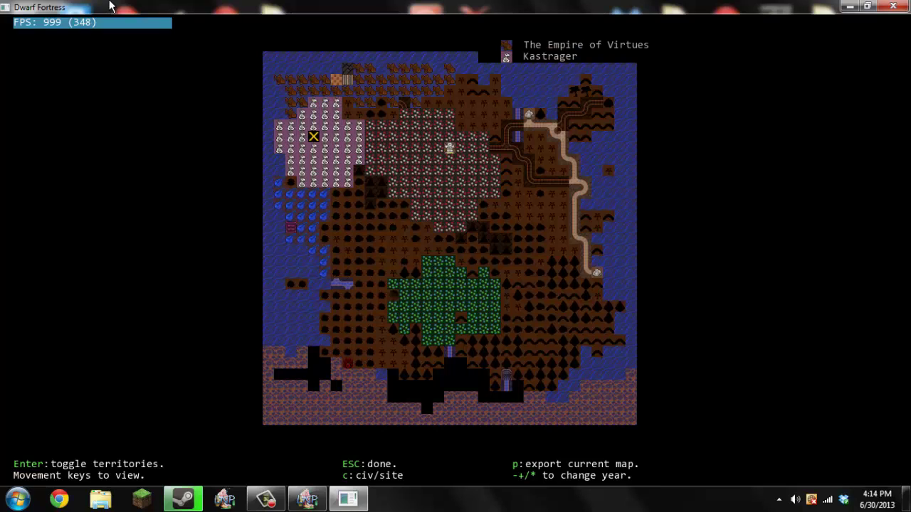
Follow the southern part of Kastrager's territory, ending at its southwestern edge
key(Down)
key(Down)
key(Right)
key(Right)
key(Down)
key(Down)
key(Left)
key(Left)
key(Left)
key(Left)
Examine The Mortal Torments' territory along the western coast and bring the map cursor onto its site Osmatozud
key(Down)
key(Down)
key(Down)
key(Down)
key(Down)
key(Down)
key(Right)
key(Right)
key(Up)
key(Left)
key(Left)
key(Up)
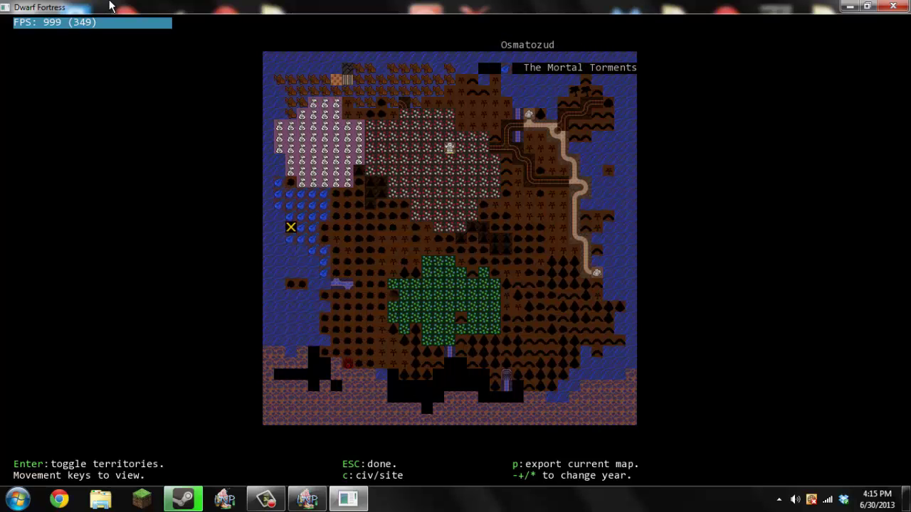
Move the map cursor southeast from Osmatozud to the western edge of The Puce Beard's territory
key(Right)
key(Right)
key(Right)
key(Down)
key(Right)
key(Right)
key(Down)
key(Down)
key(Down)
key(Right)
key(Right)
key(Right)
key(Down)
key(Down)
key(Down)
key(Right)
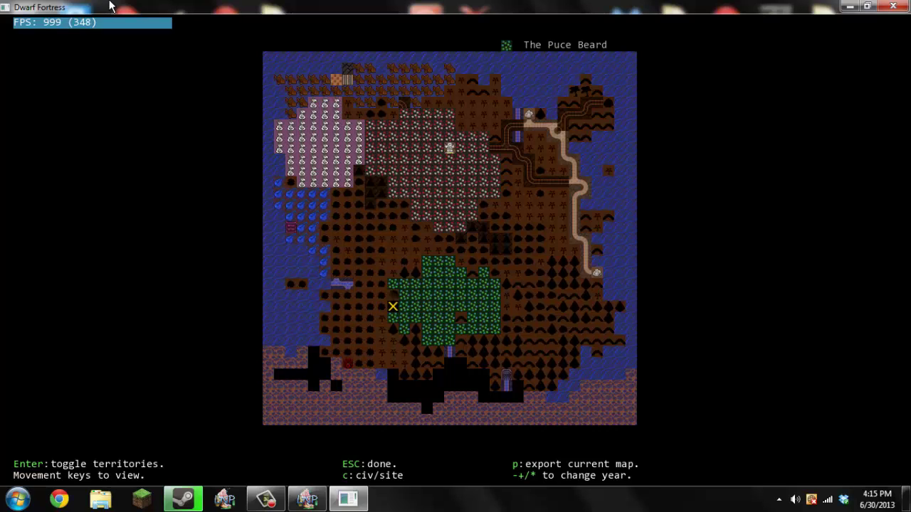
Examine The Puce Beard's territory and continue north to the southern edge of The Hames of Curling
key(Right)
key(Right)
key(Right)
key(Left)
key(Up)
key(Up)
key(Up)
key(Up)
key(Up)
key(Left)
key(Up)
key(Up)
key(Up)
Trace south through The Puce Beard's territory and back north to the southern tip of The Hames of Curling
key(Down)
key(Down)
key(Down)
key(Down)
key(Down)
key(Down)
key(Down)
key(Down)
key(Down)
key(Down)
key(Down)
key(Down)
key(Up)
key(Up)
key(Up)
key(Up)
key(Up)
key(Up)
key(Up)
key(Up)
key(Up)
key(Up)
key(Up)
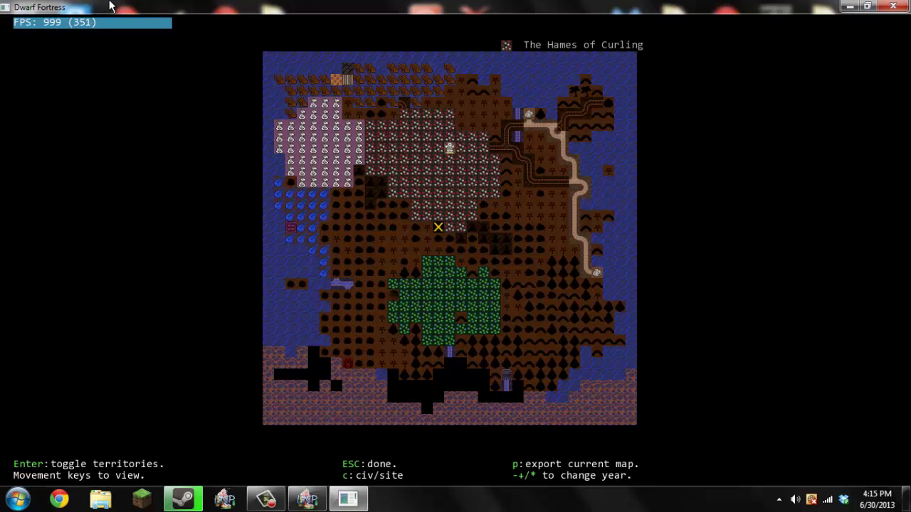
Advance the historical map's year and inspect The Hames of Curling's territory up to the mountains on its western side
key(plus)
key(Up)
key(Up)
key(Up)
key(Up)
key(Up)
key(Up)
key(Up)
key(Left)
key(Left)
key(Left)
key(Left)
key(Left)
key(Left)
key(Down)
key(Down)
key(Down)
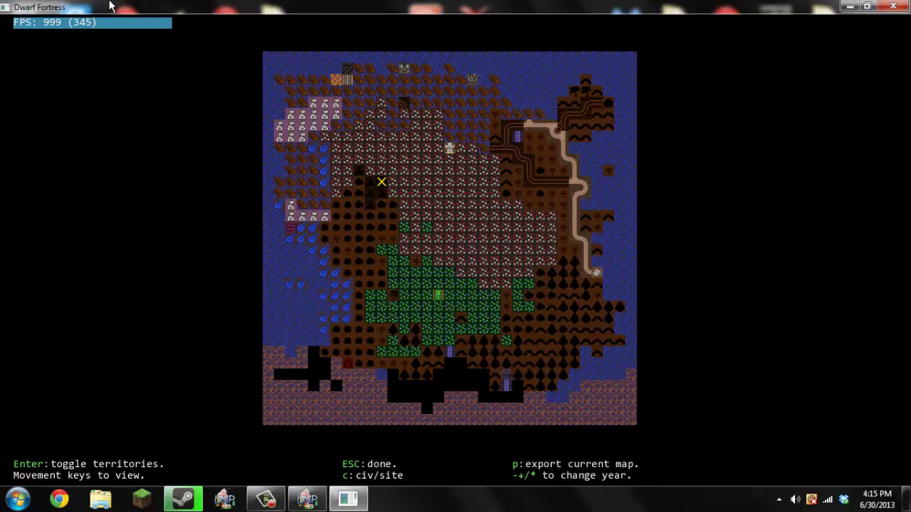
Examine the land southwest of the mountains, out to the island map's western coast
key(Left)
key(Left)
key(Left)
key(Down)
key(Down)
key(Down)
key(Left)
key(Left)
key(Left)
key(Up)
key(Up)
Survey The Hames of Curling's territory from the western coast eastward and down toward its southern part
key(Right)
key(Right)
key(Right)
key(Right)
key(Right)
key(Right)
key(Right)
key(Right)
key(Right)
key(Right)
key(Right)
key(Right)
key(Right)
key(Down)
key(Down)
key(Down)
key(Down)
key(Down)
key(Down)
key(Down)
Trace west along the northern edge of The Puce Beard's territory and back east through its interior
key(Left)
key(Left)
key(Left)
key(Left)
key(Left)
key(Left)
key(Left)
key(Left)
key(Left)
key(Down)
key(Right)
key(Right)
key(Right)
key(Down)
key(Right)
key(Right)
key(Right)
key(Down)
key(Right)
key(Right)
key(Right)
key(Right)
Check the southern part of The Hames of Curling's territory and move the map cursor to the site Ecerietewe
key(Up)
key(Up)
key(Up)
key(Up)
key(Right)
key(Left)
key(Left)
key(Down)
key(Down)
key(Down)
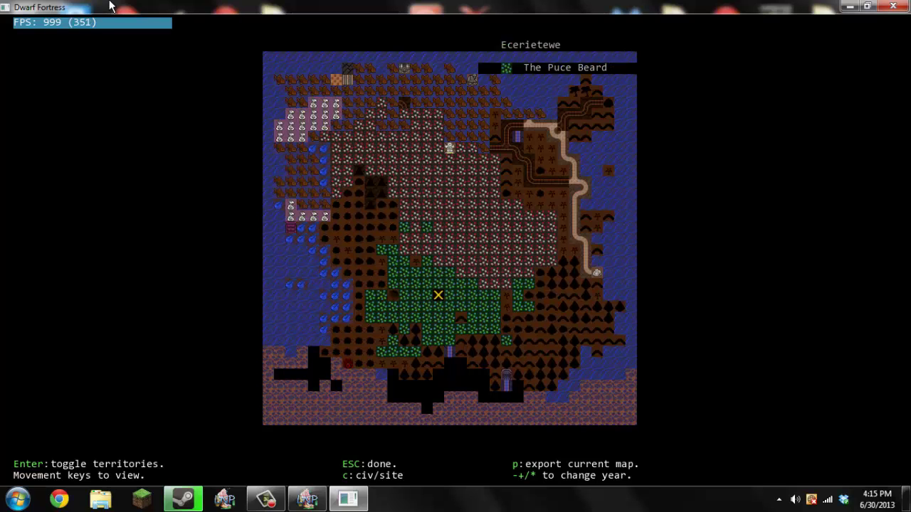
Inspect the area around Ecerietewe, advance the historical map's year and move north into The Hames of Curling's territory
key(Right)
key(Right)
key(Left)
key(Left)
key(Left)
key(Right)
key(Right)
key(Right)
key(Up)
key(Up)
key(Up)
key(Up)
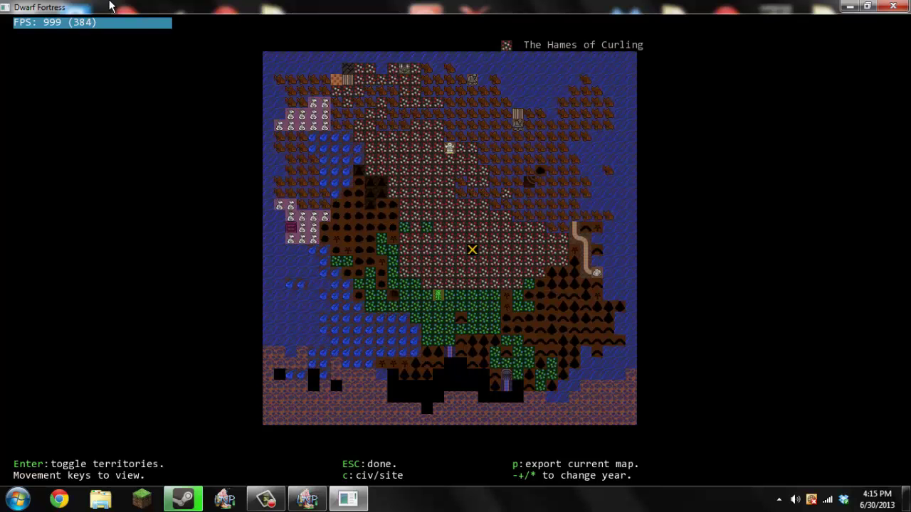
Inspect the northeastern border tile shared by The Hames of Curling and The Empire of Virtues
key(Up)
key(Right)
key(Up)
key(Up)
key(Up)
key(Up)
key(Right)
key(Right)
key(Right)
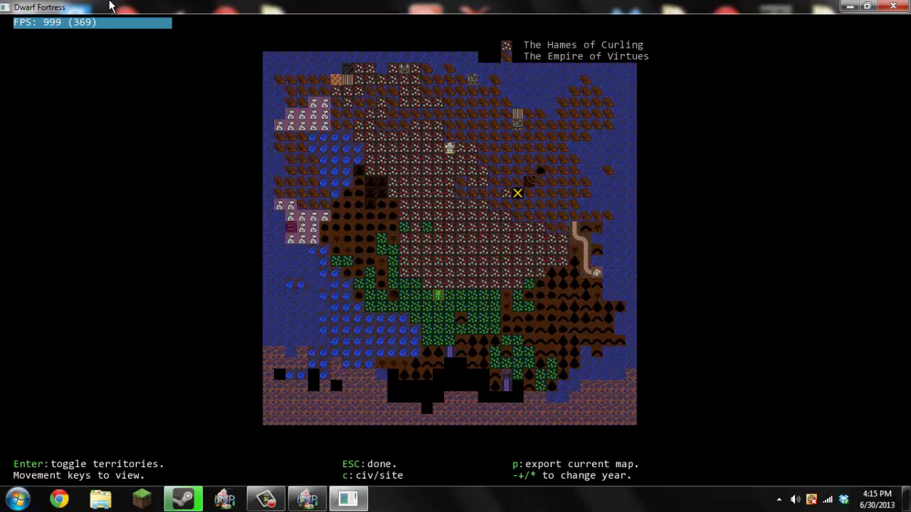
Return the map cursor southwest to the interior of The Hames of Curling's territory
key(Down)
key(Down)
key(Left)
key(Left)
key(Down)
key(Left)
key(Down)
key(Left)
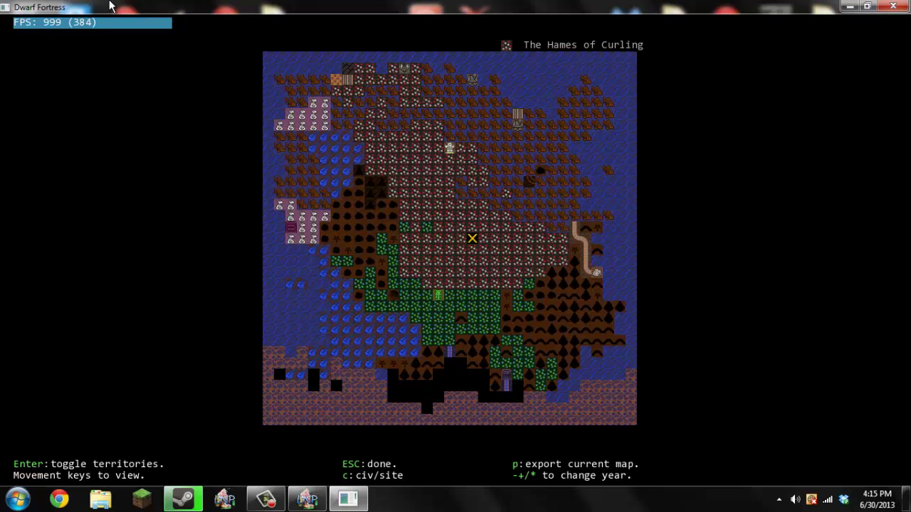
Advance the historical map's year and inspect the southwestern land shared by The Puce Beard and The Mortal Torments
key(Down)
key(Down)
key(Left)
key(Left)
key(Left)
key(Down)
key(Down)
key(Down)
key(Down)
key(Left)
key(Left)
key(Left)
key(Left)
key(Down)
key(Down)
key(Down)
key(Left)
key(Left)
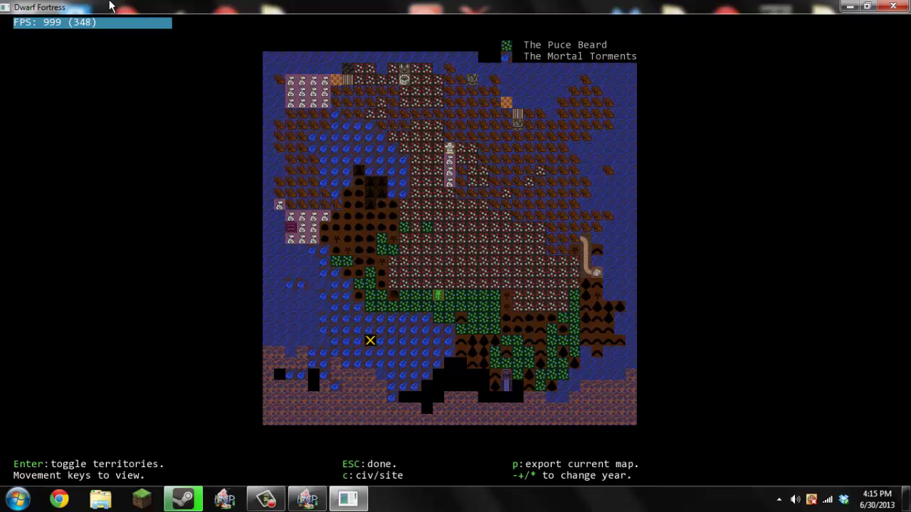
Move the map cursor northeast to the border tile shared by The Hames of Curling and The Puce Beard
key(Up)
key(Up)
key(Up)
key(Up)
key(Up)
key(Right)
key(Right)
key(Right)
key(Right)
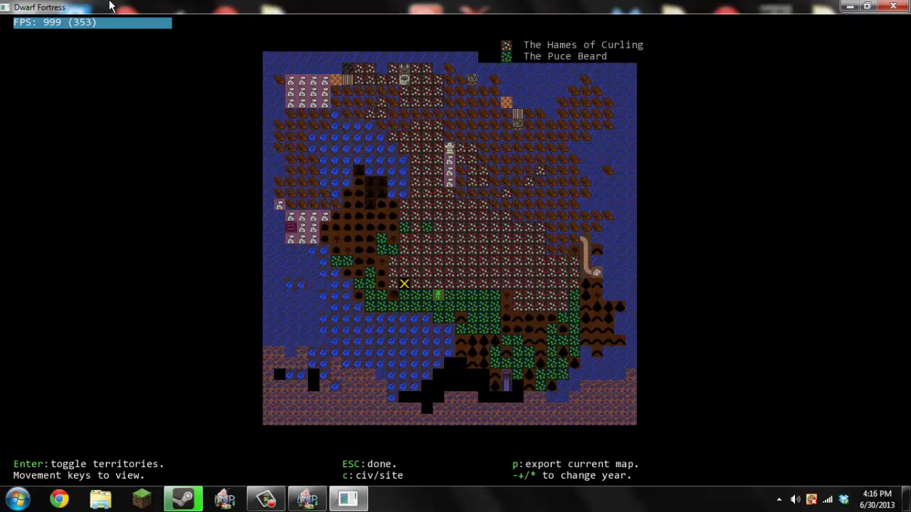
Advance the historical map to Year 50, inspect the contested tile north of Ecerietewe and return to the Legends list
key(Up)
key(Up)
key(Right)
key(plus)
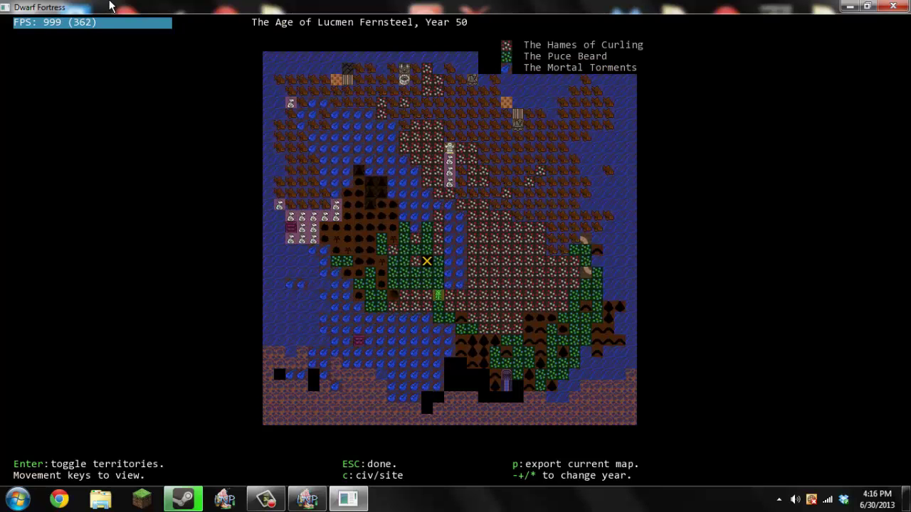
key(Escape)
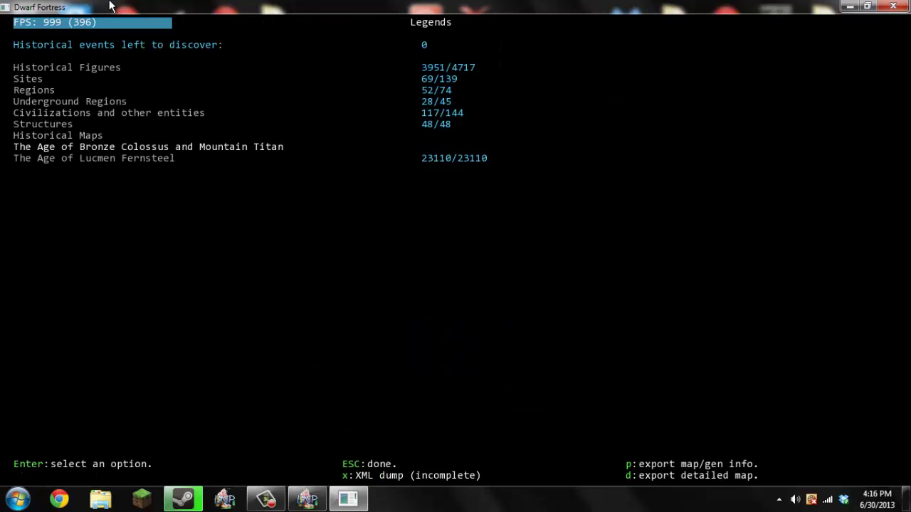
Open The Age of Lucmen Fernsteel and read through its events from year 43 to year 69
key(Down)
key(Return)
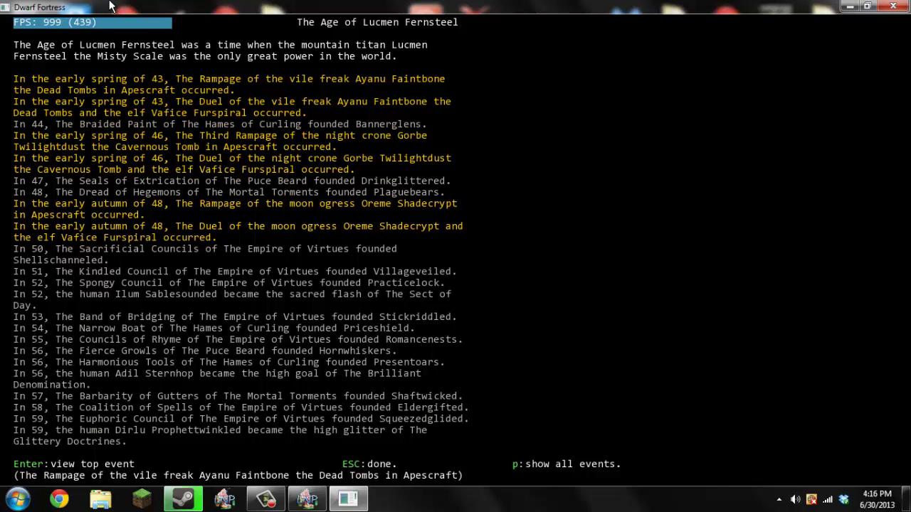
key(Down)
key(Down)
key(Down)
key(Down)
key(Down)
key(Down)
key(Down)
key(Down)
key(Down)
key(Up)
key(Up)
key(Down)
key(Down)
key(Down)
key(Down)
key(Down)
key(Down)
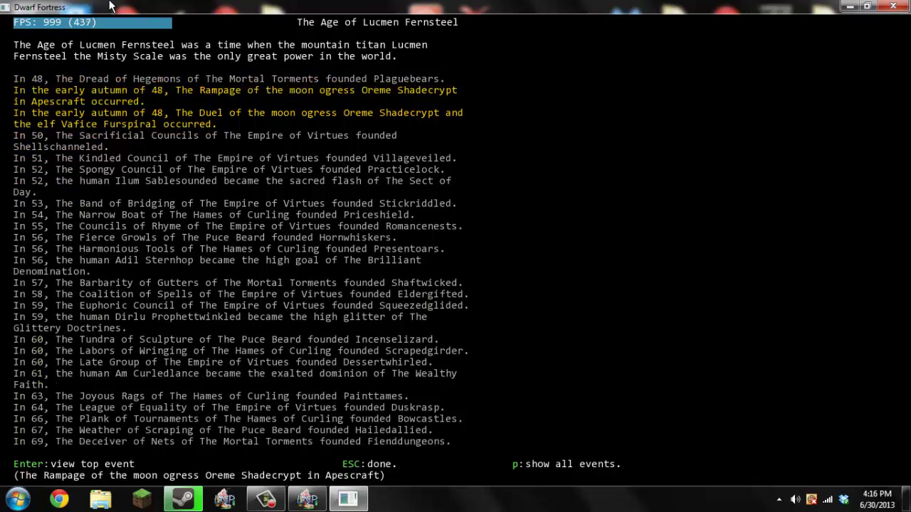
Read on through the events of The Age of Lucmen Fernsteel from year 69 to year 92
key(Down)
key(Down)
key(Down)
key(Down)
key(Down)
key(Down)
key(Down)
key(Down)
key(Down)
key(Down)
key(Down)
key(Down)
key(Down)
key(Down)
key(Down)
key(Down)
key(Down)
key(Down)
key(Down)
key(Down)
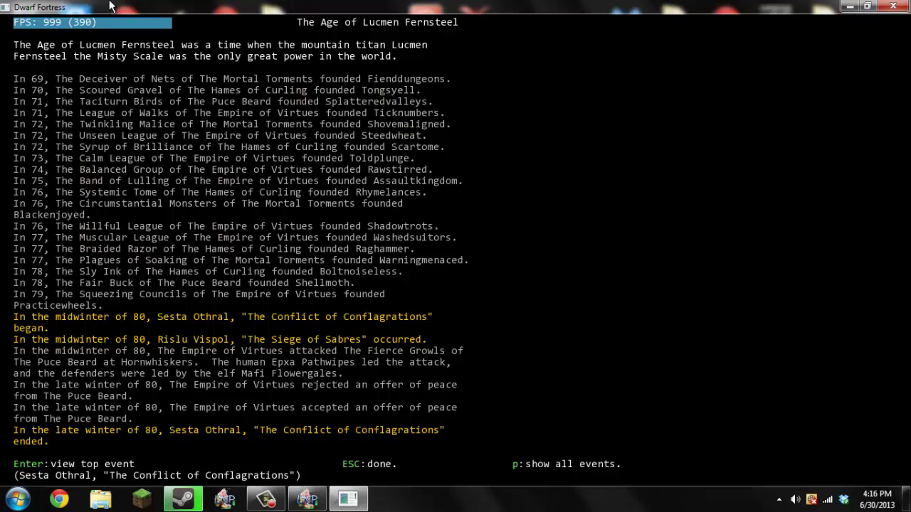
key(Down)
key(Down)
key(Down)
key(Down)
key(Down)
key(Down)
key(Down)
key(Down)
key(Down)
key(Down)
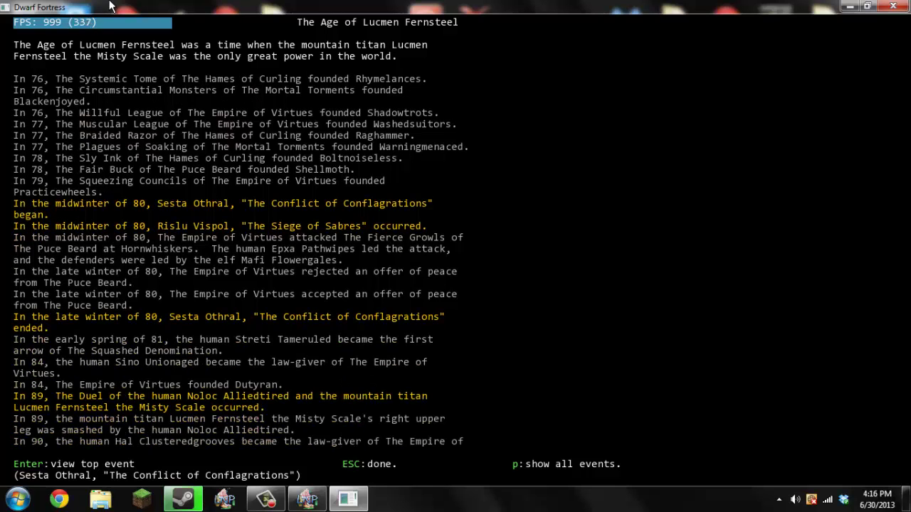
key(Down)
key(Down)
key(Down)
key(Down)
key(Down)
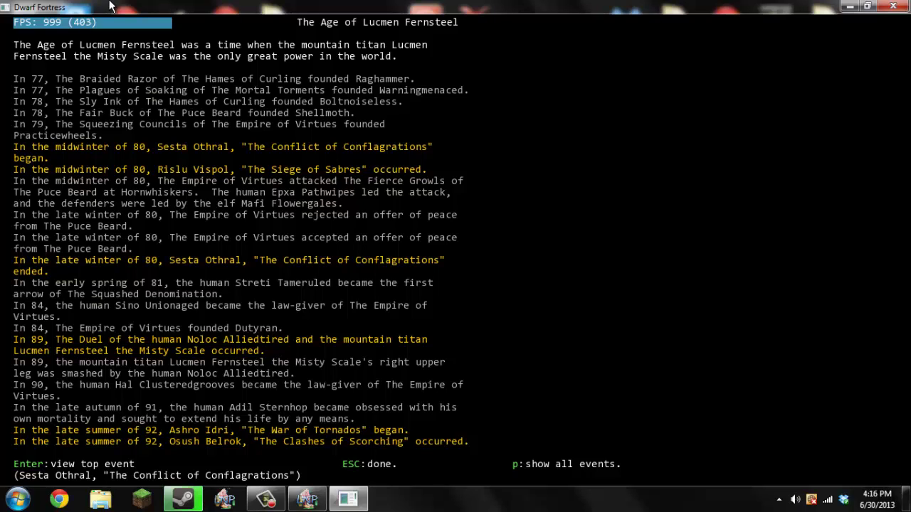
Leave Legends mode for the title screen and quit Dwarf Fortress
key(Escape)
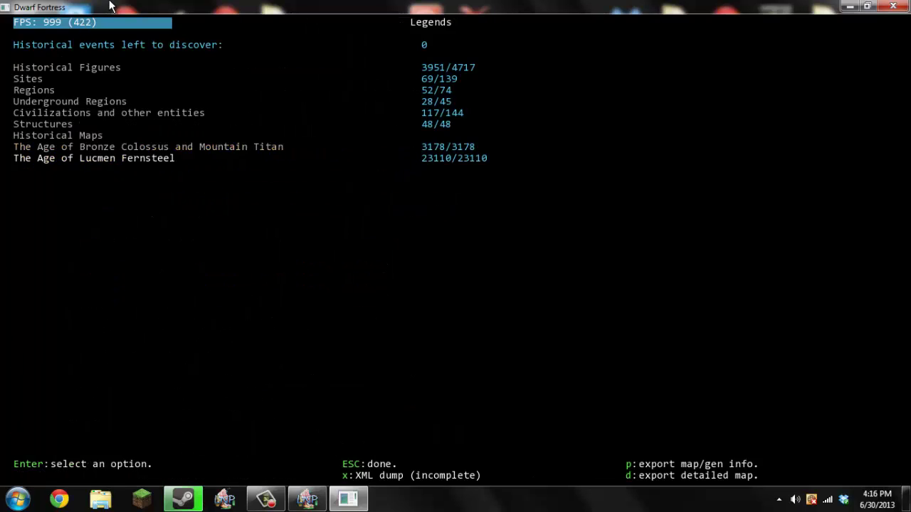
key(Escape)
key(Escape)
key(Escape)
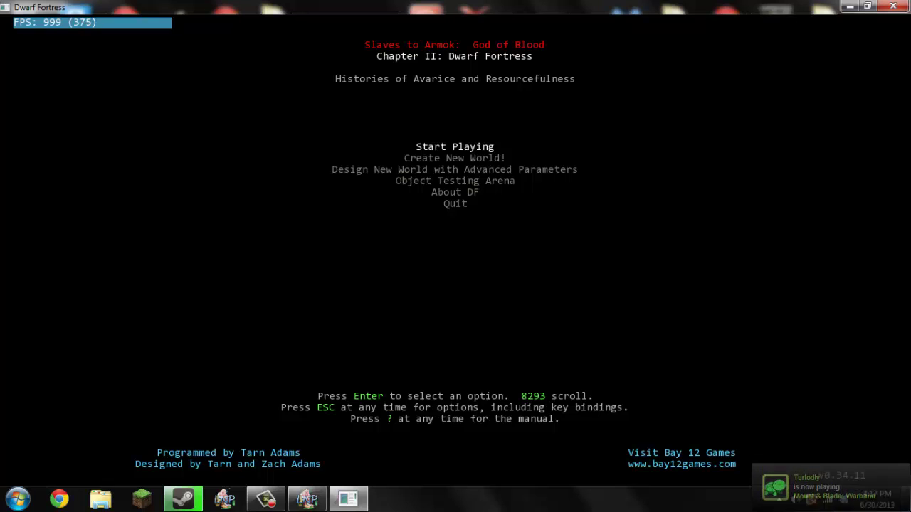
click(265, 499)
click(877, 400)
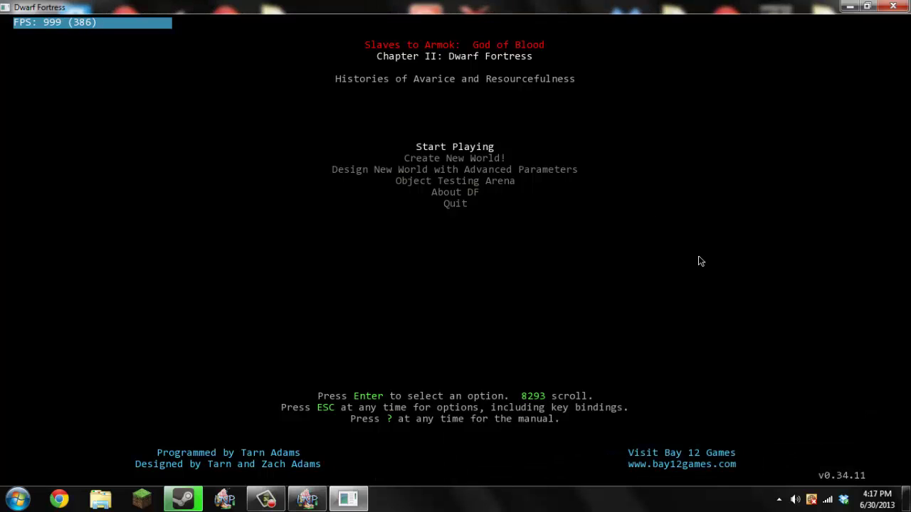
key(Up)
key(Return)
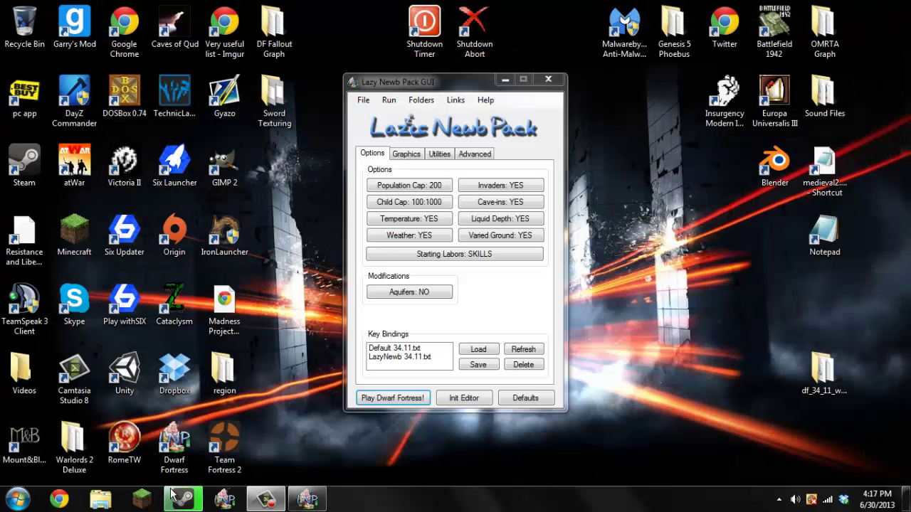
In Windows Explorer, browse Downloads to the LazyNewbPack [0.34.11] [V15] folder and its Dwarf Fortress 0.34.11 raw\objects subfolder
click(100, 499)
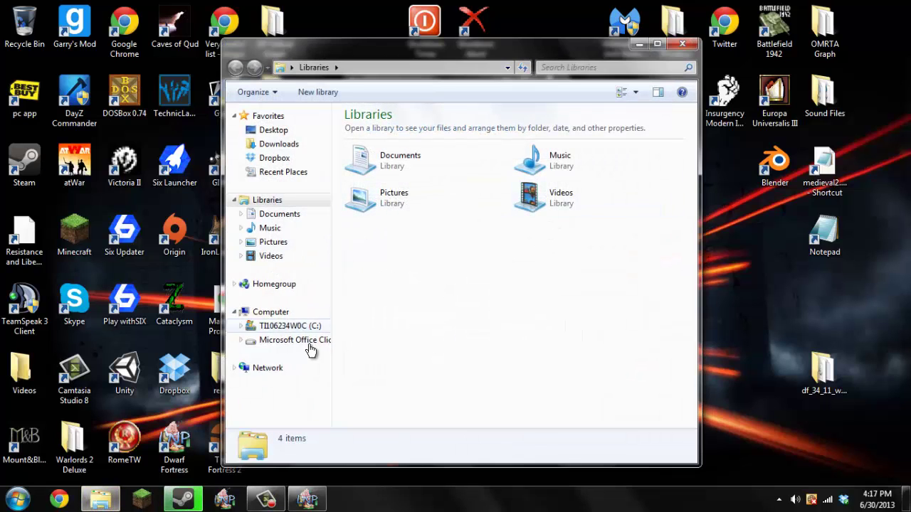
click(309, 327)
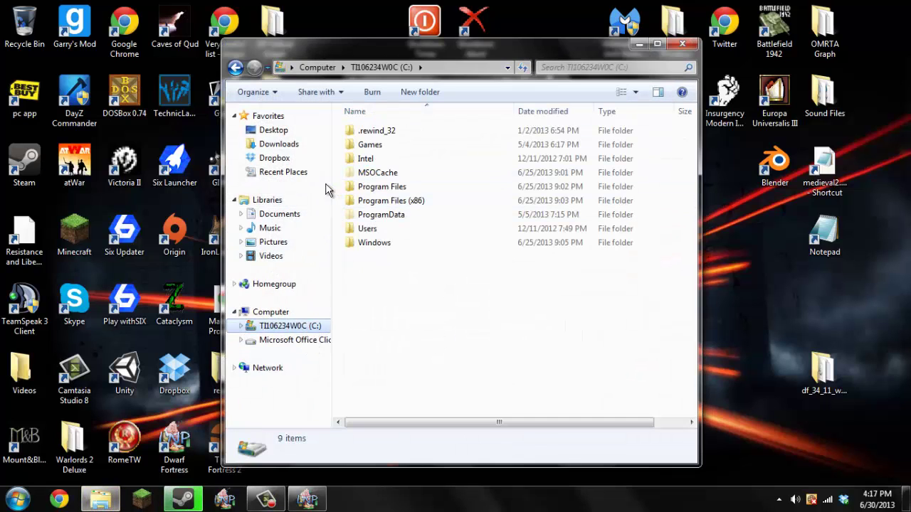
click(293, 145)
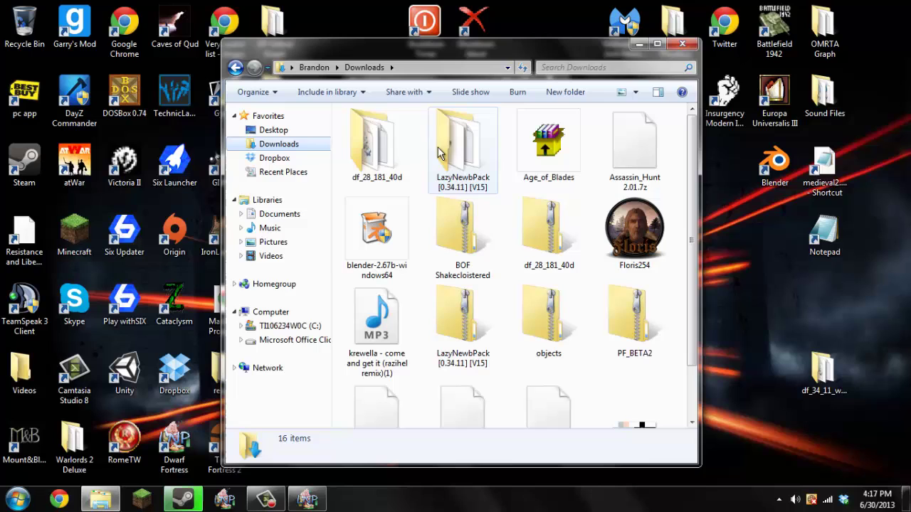
double_click(475, 163)
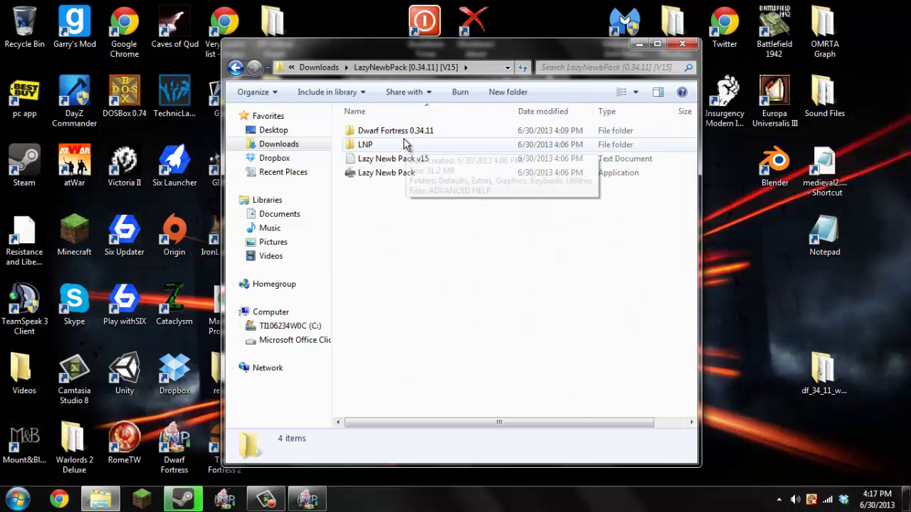
double_click(427, 135)
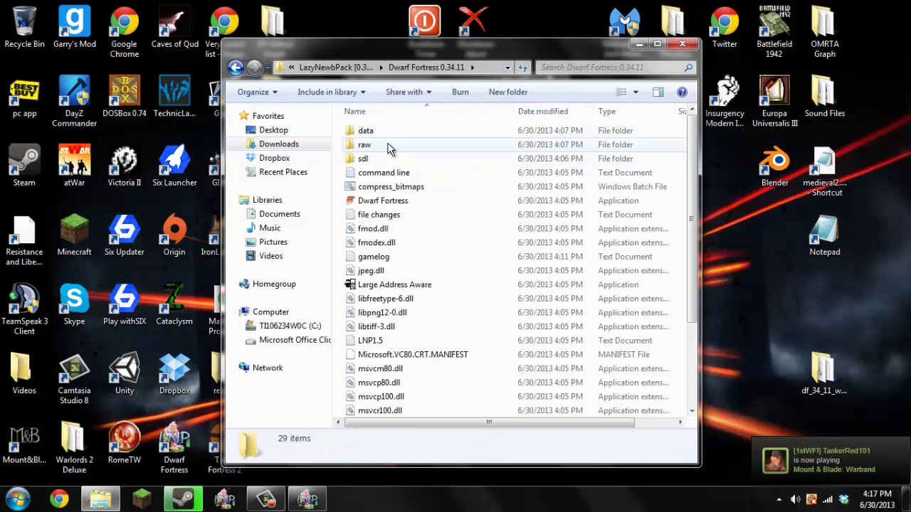
double_click(388, 148)
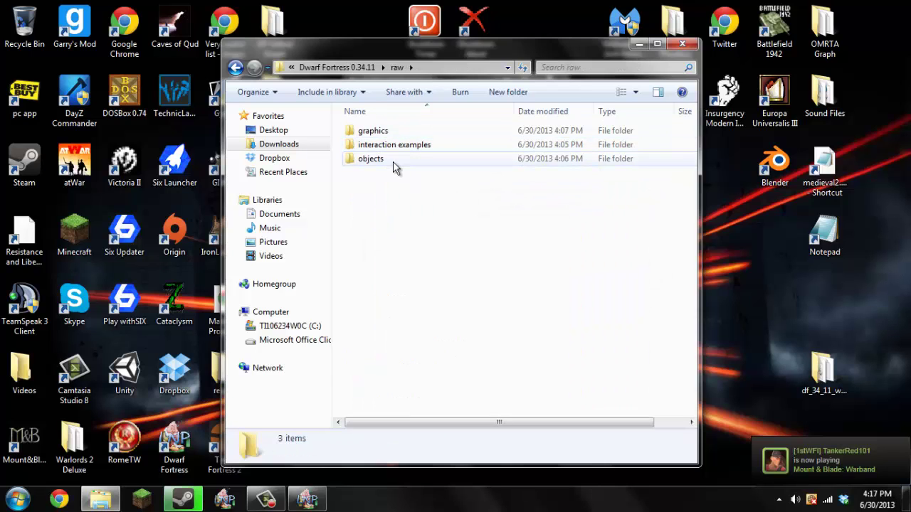
double_click(395, 160)
scroll(412, 175, down, 18)
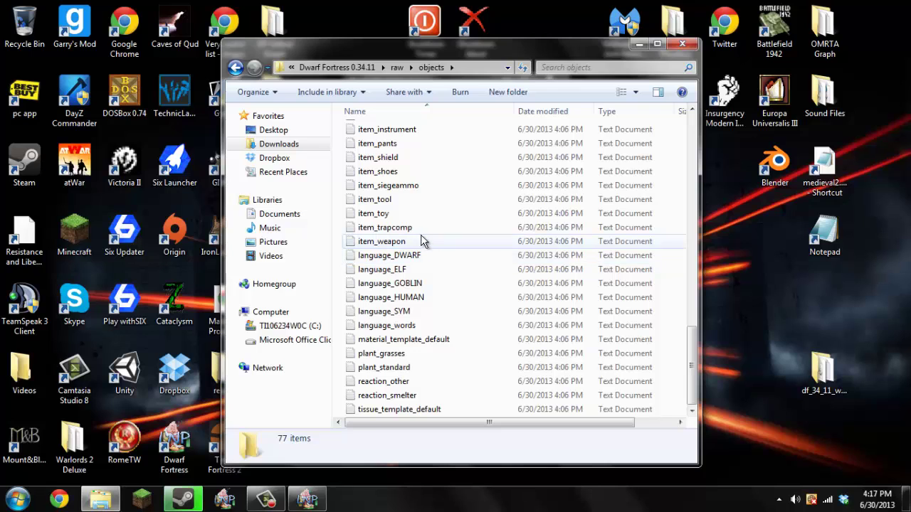
scroll(419, 270, up, 18)
scroll(406, 270, down, 10)
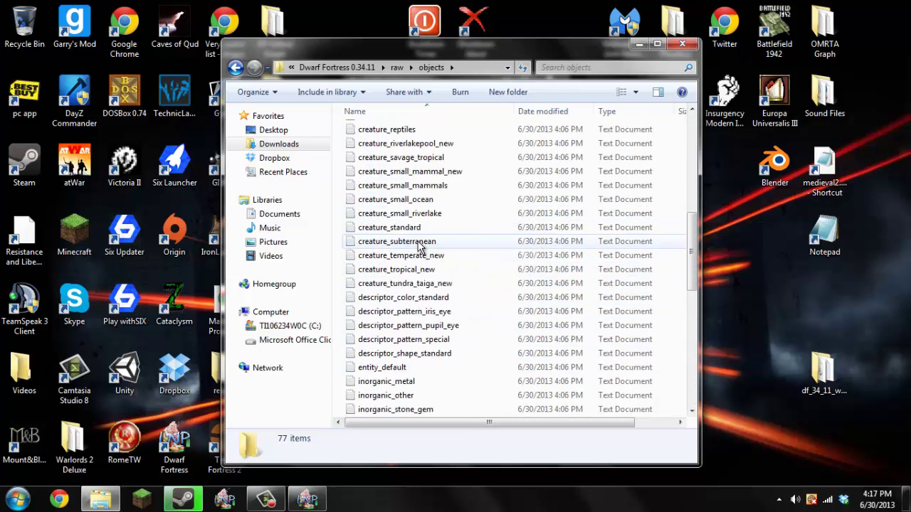
Open entity_default, search for "city" and shorten the TREE_CITY default site type to CITY
double_click(426, 369)
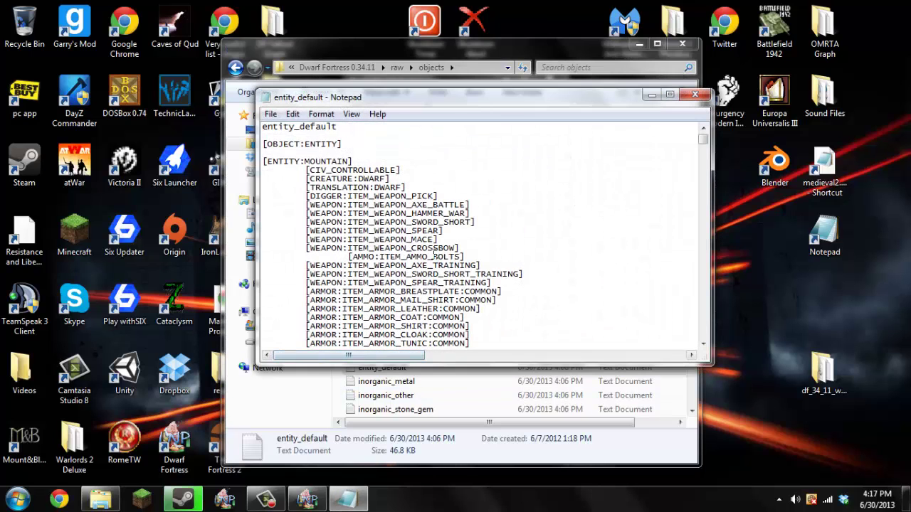
key(ctrl+f)
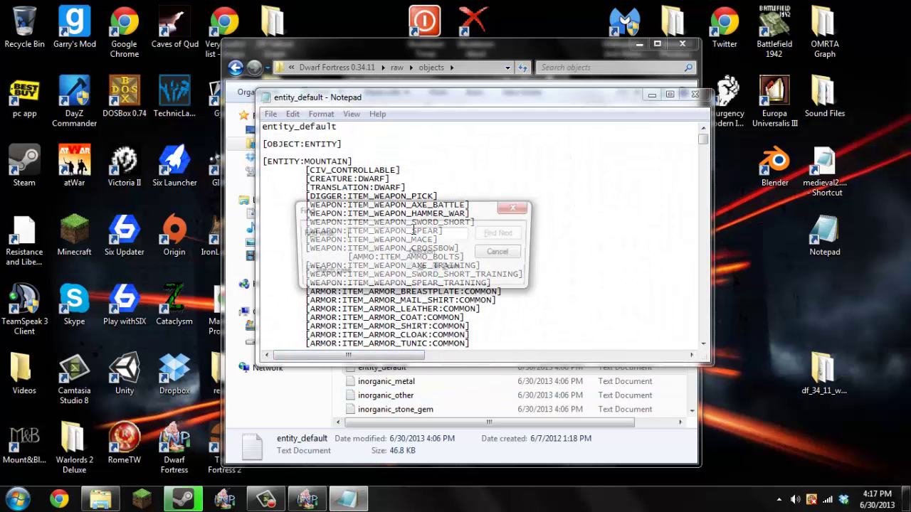
text(citty)
key(Return)
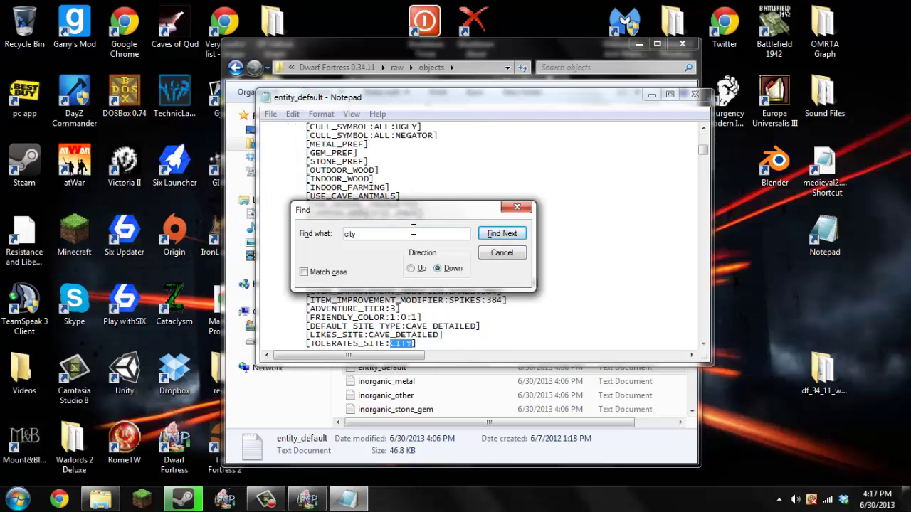
key(Return)
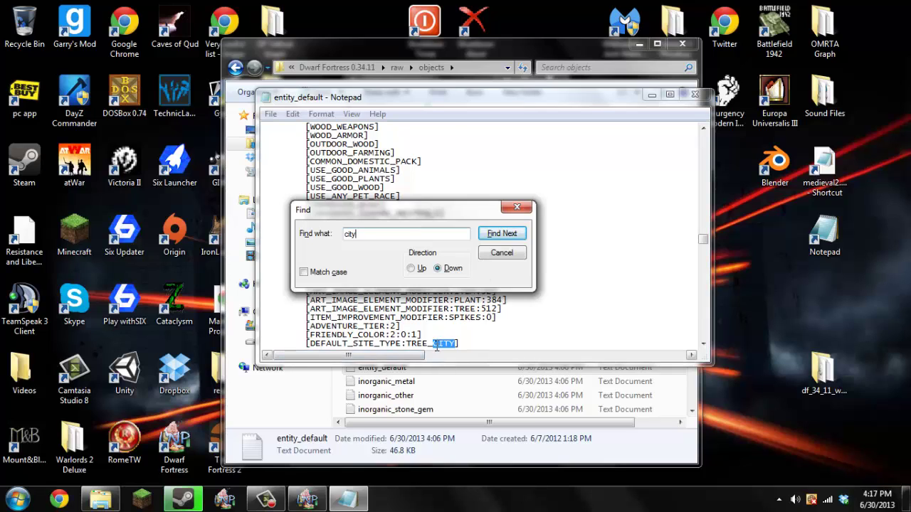
drag(434, 344, 411, 344)
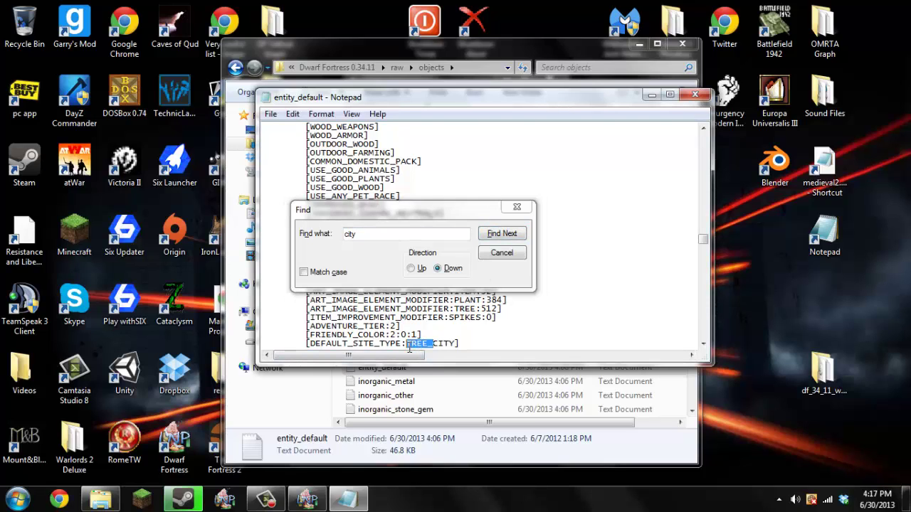
key(BackSpace)
Abandon the follow-up search and close entity_default without saving the edit
key(ctrl+f)
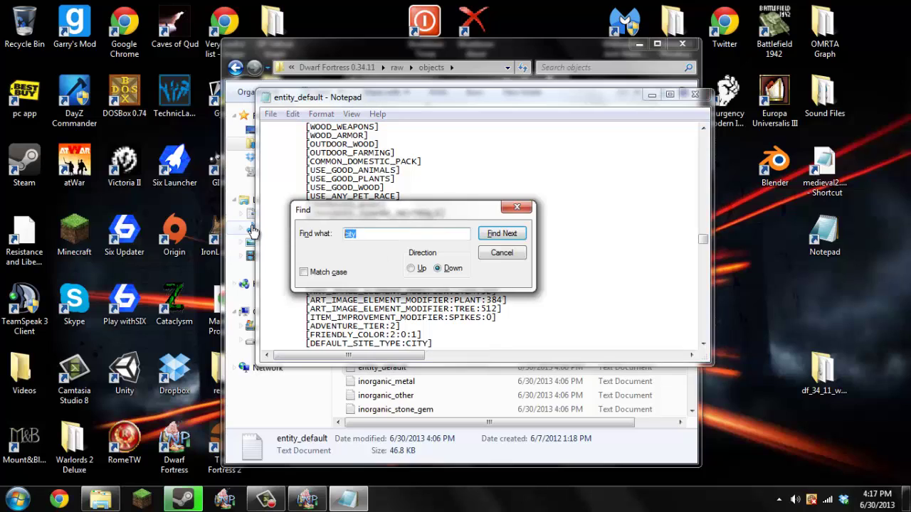
text(DEFAU)
key(BackSpace)
key(BackSpace)
key(BackSpace)
key(BackSpace)
key(BackSpace)
text(DA)
click(497, 257)
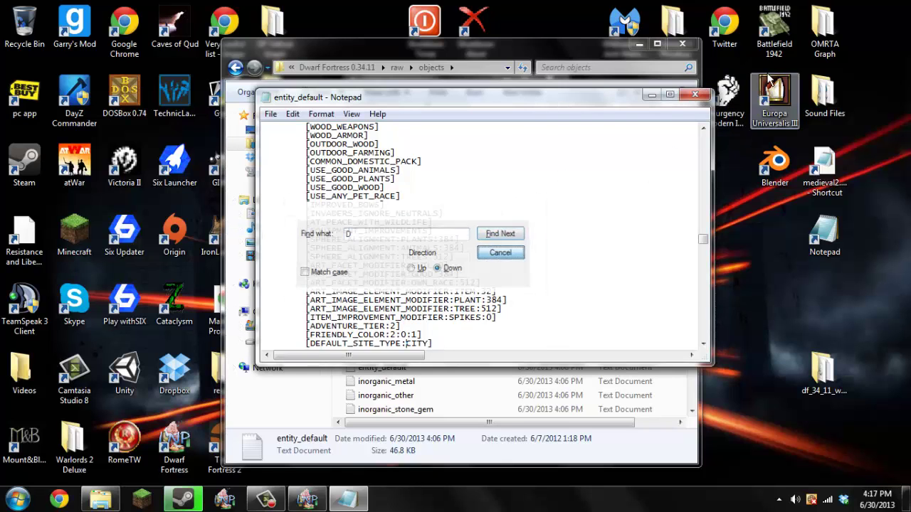
click(689, 99)
click(479, 269)
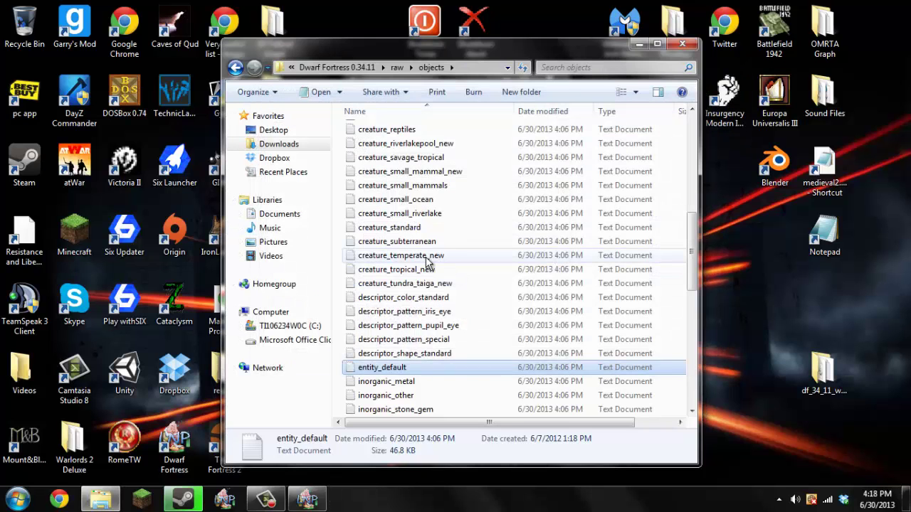
Reopen entity_default and search for DEFAULT_SITE_TYPE
double_click(382, 368)
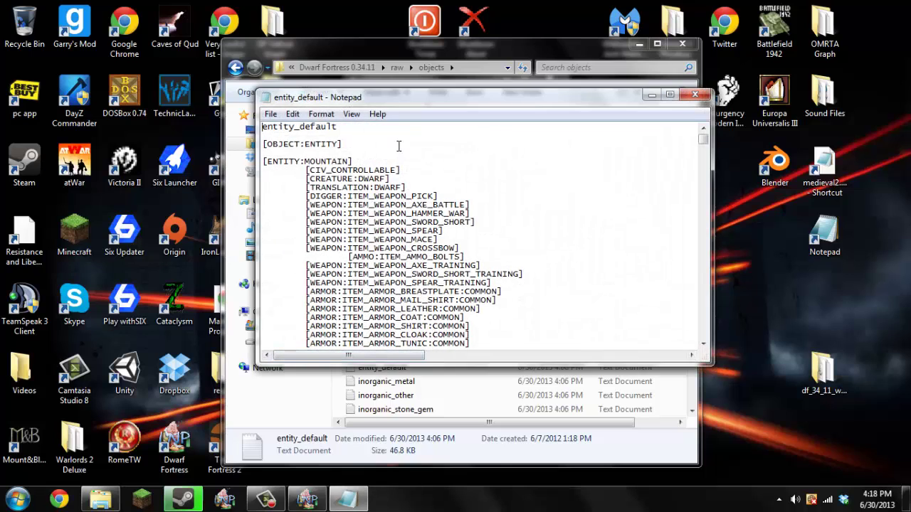
key(ctrl+f)
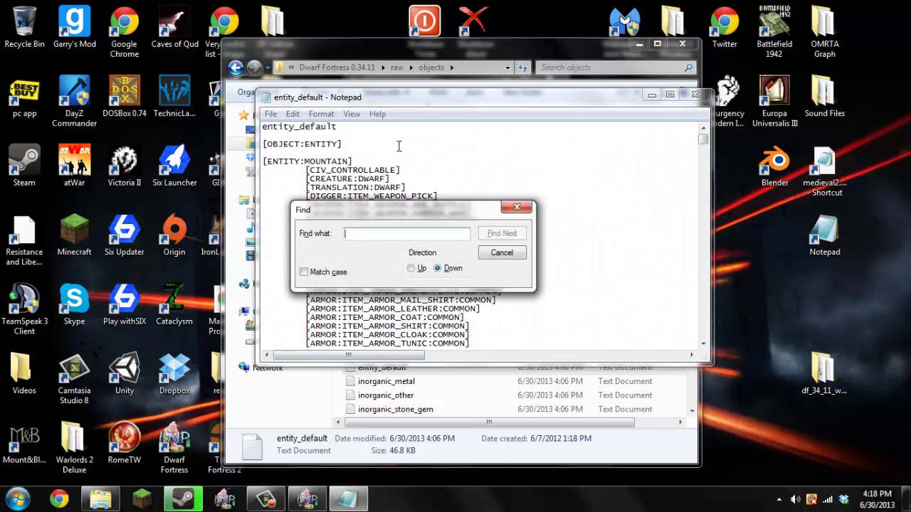
text(DEFAULT_SITE_TYPE)
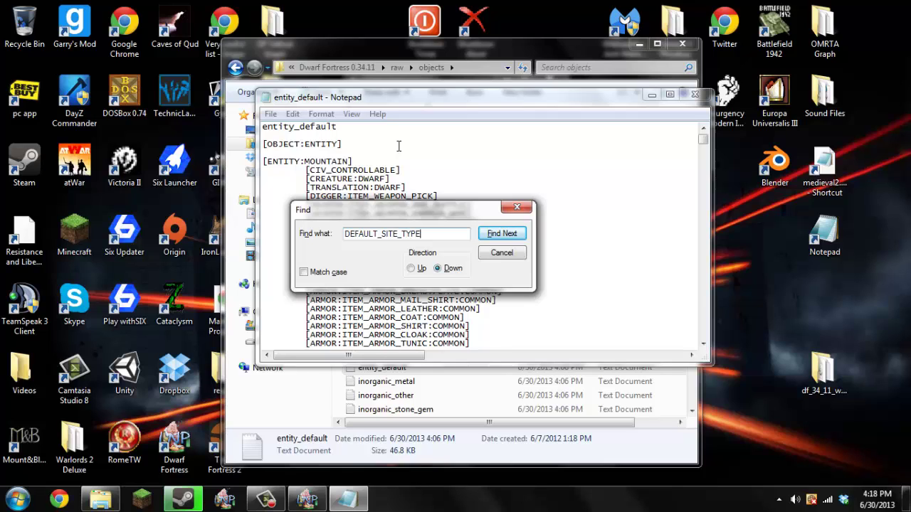
key(Return)
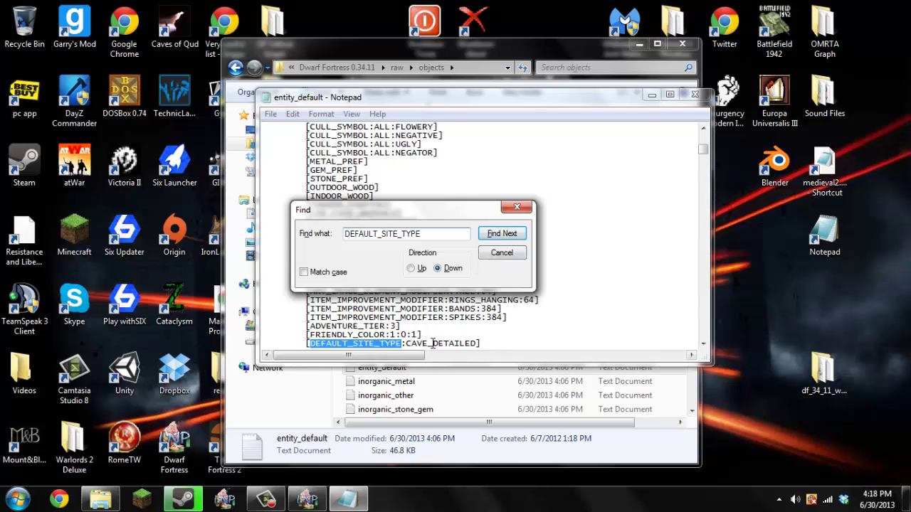
Replace CAVE_DETAILED with CITY as the dwarven MOUNTAIN entity's default site type
drag(434, 345, 402, 347)
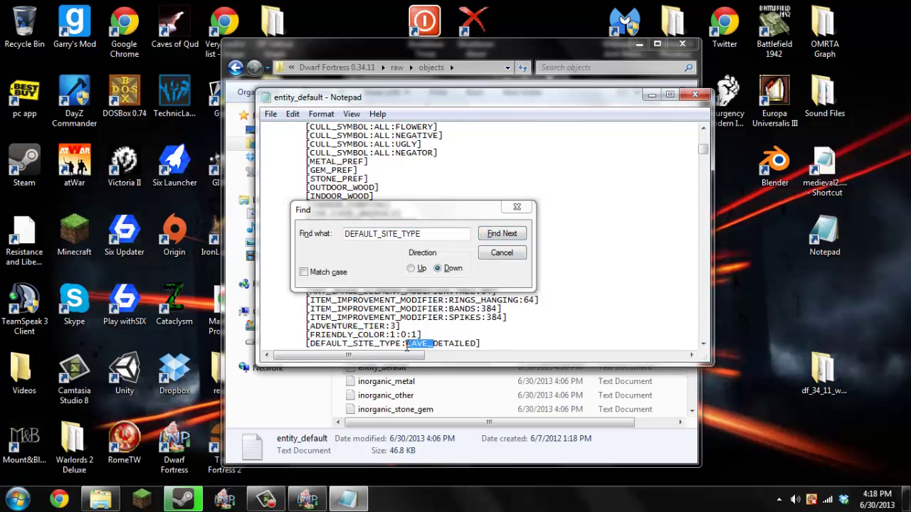
click(406, 344)
drag(405, 344, 478, 328)
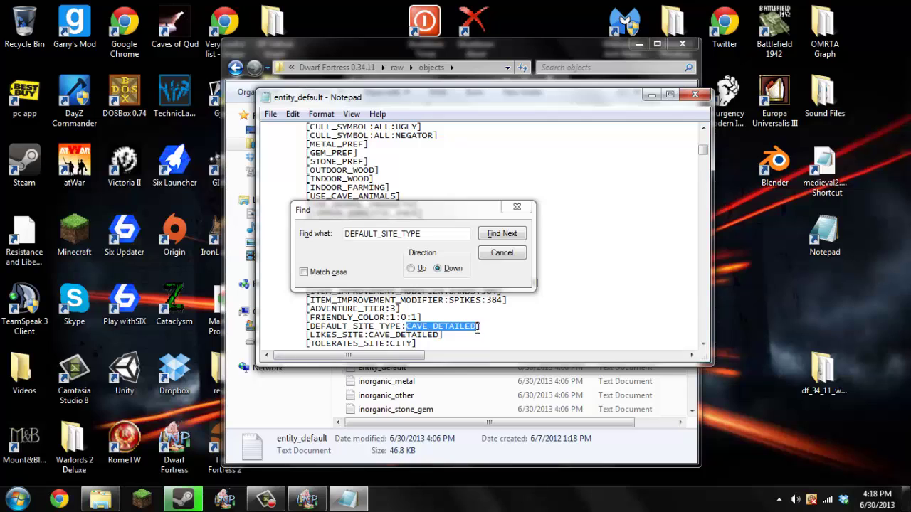
text(C)
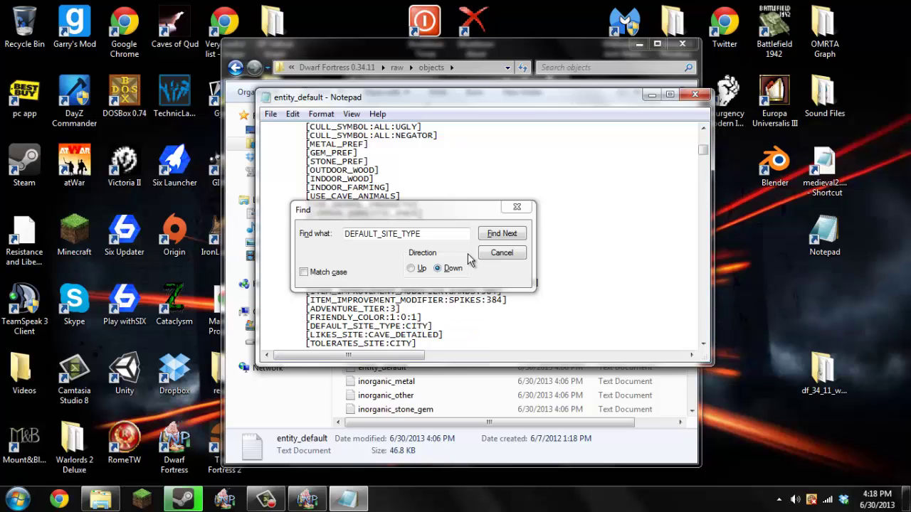
Find the next DEFAULT_SITE_TYPE entry and shorten its TREE_CITY value to CITY
click(501, 233)
drag(406, 343, 434, 344)
key(BackSpace)
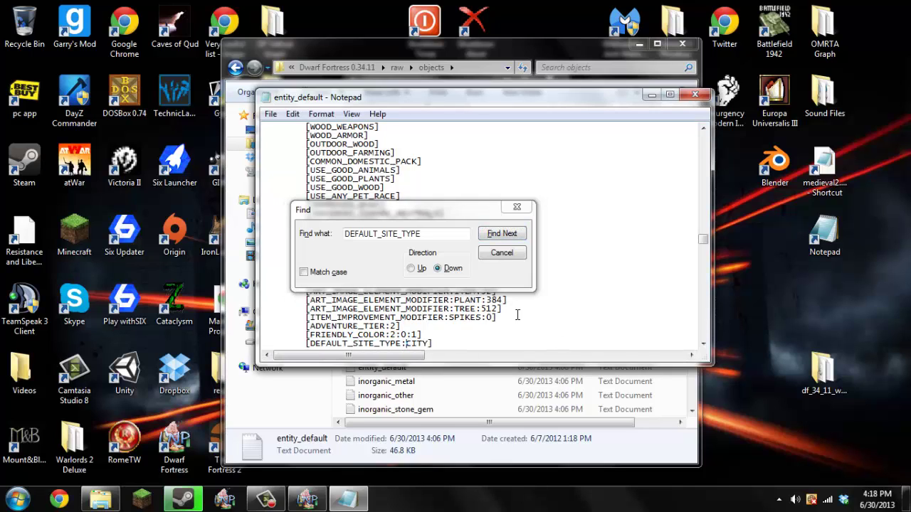
Find the next DEFAULT_SITE_TYPE entry in entity_default and look back through the lines above it
click(490, 232)
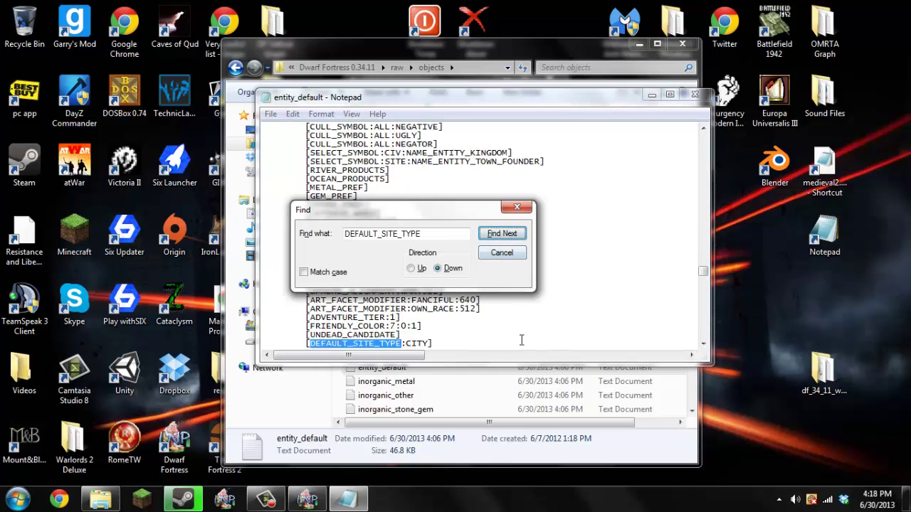
click(573, 291)
scroll(580, 287, up, 20)
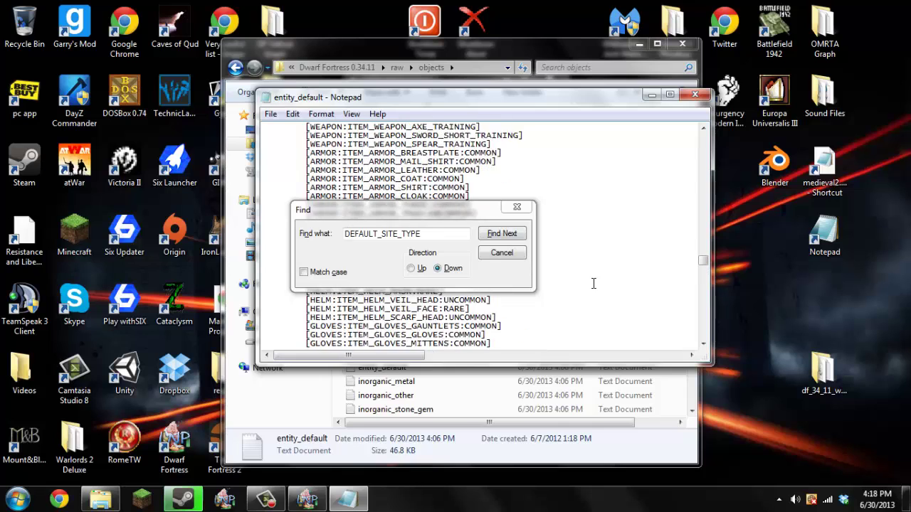
End the search and close entity_default, saving the site type changes
click(502, 254)
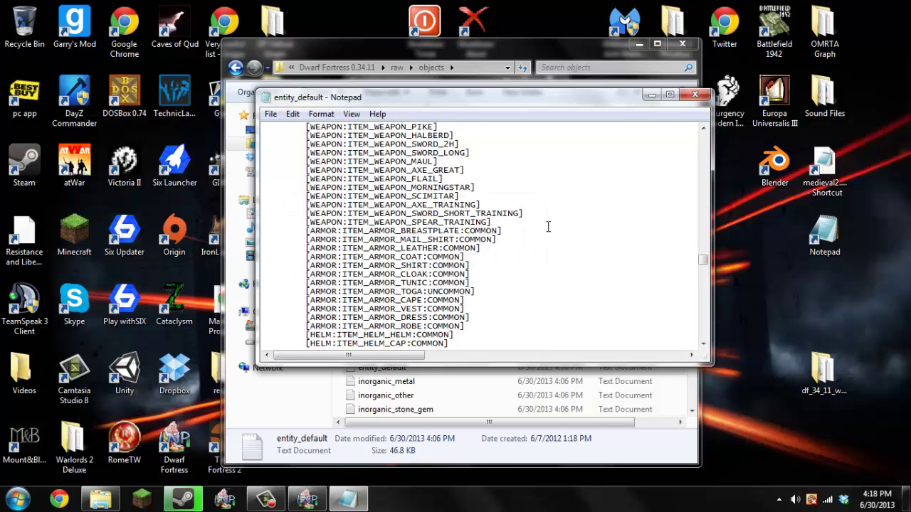
click(695, 94)
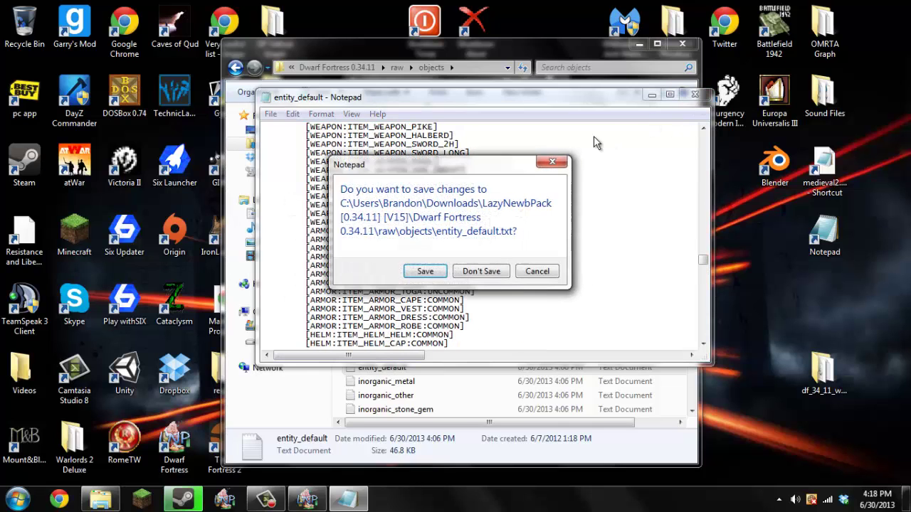
click(425, 271)
Look through the dog and cat definitions in creature_domestic, and close the file and the objects folder
scroll(409, 341, up, 10)
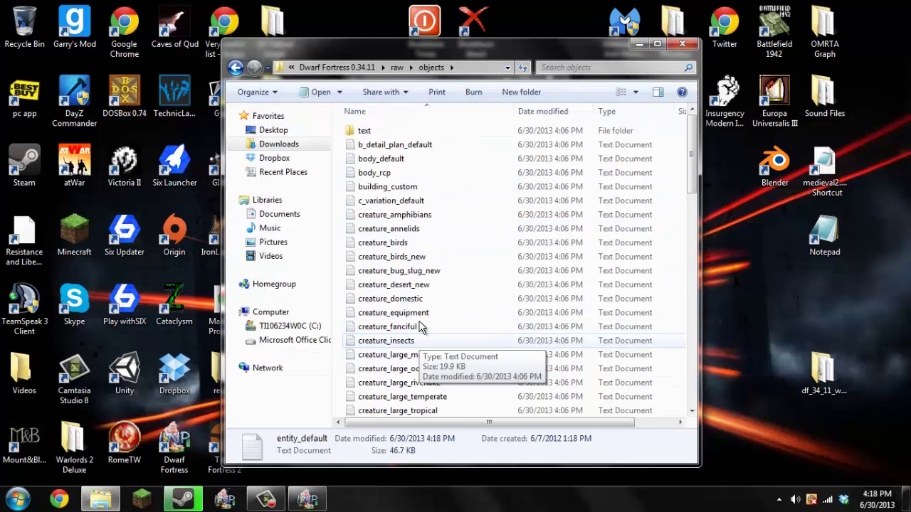
double_click(434, 299)
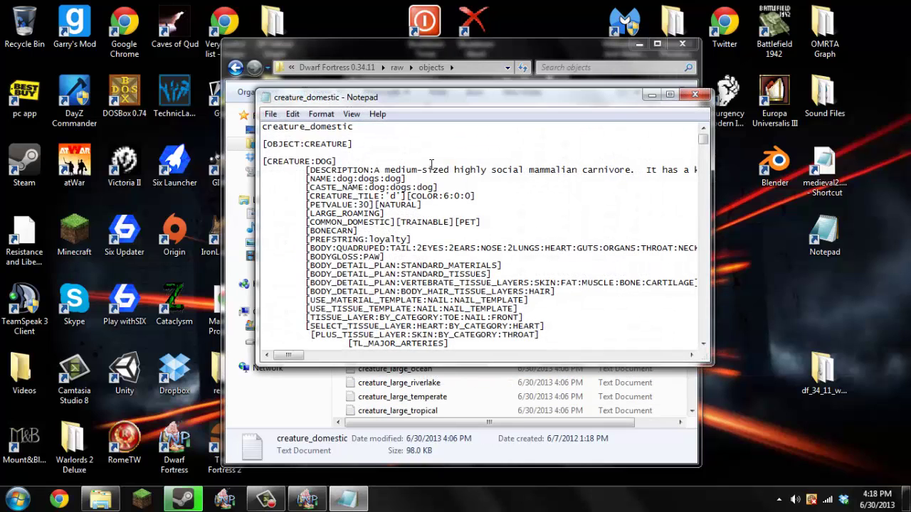
scroll(342, 161, down, 20)
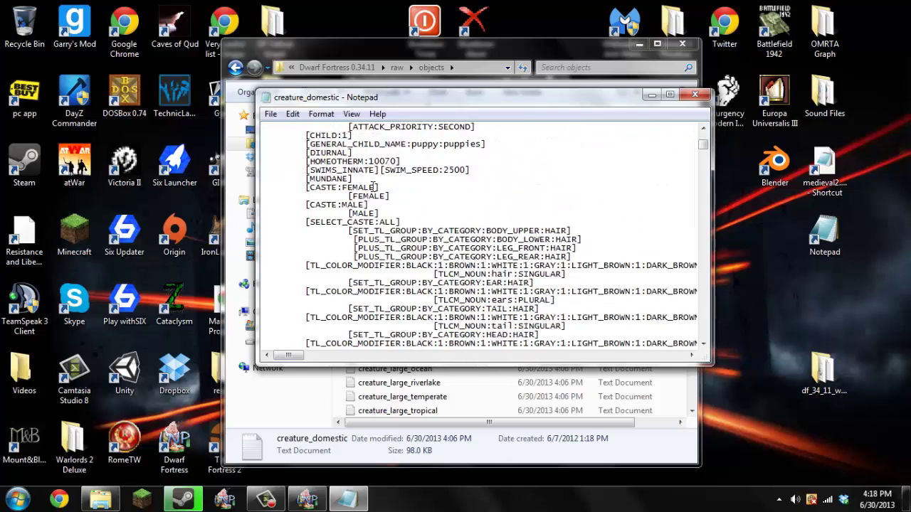
scroll(370, 192, down, 2)
scroll(371, 190, up, 4)
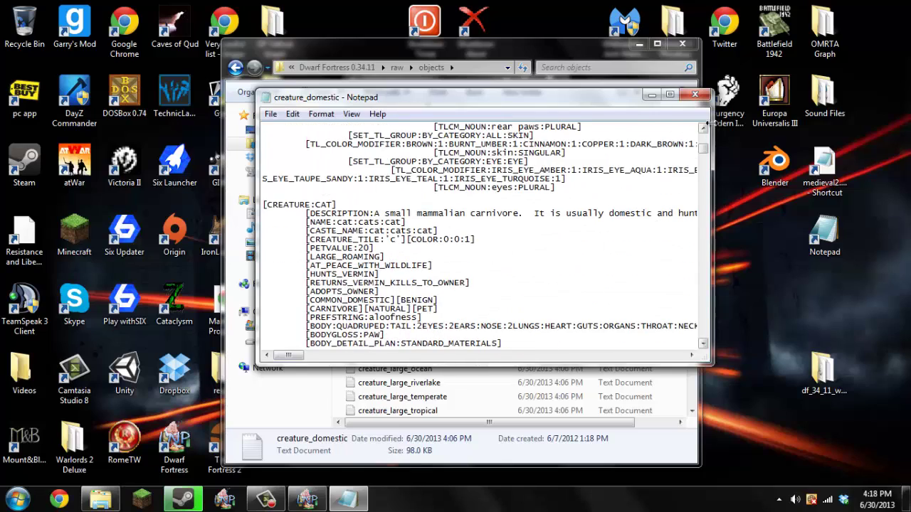
click(696, 94)
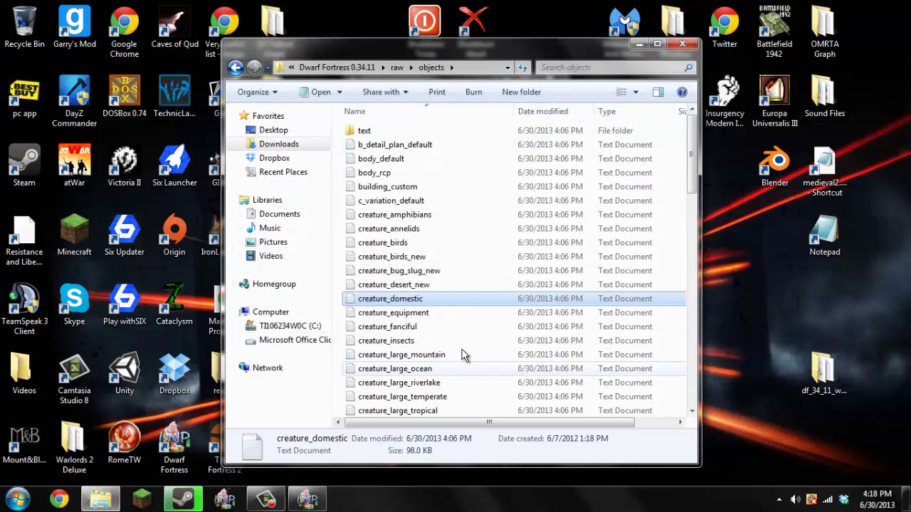
click(692, 49)
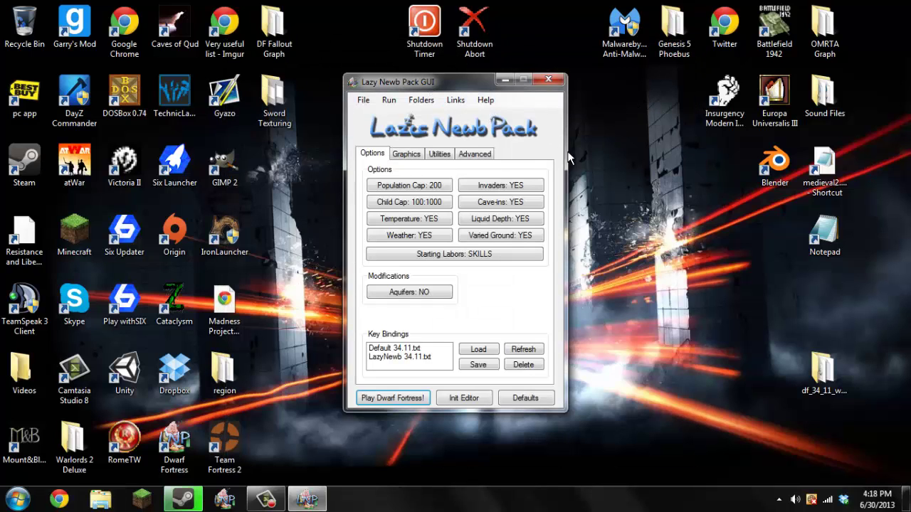
click(265, 500)
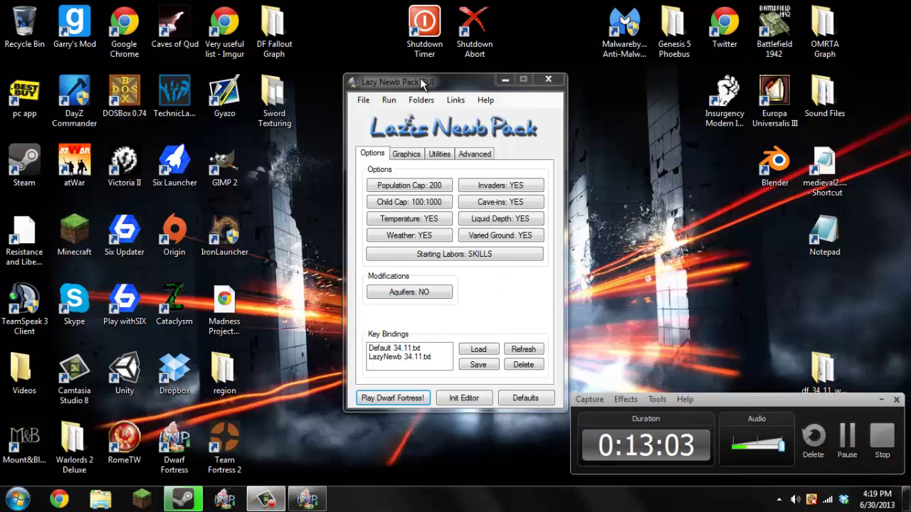
drag(431, 88, 417, 90)
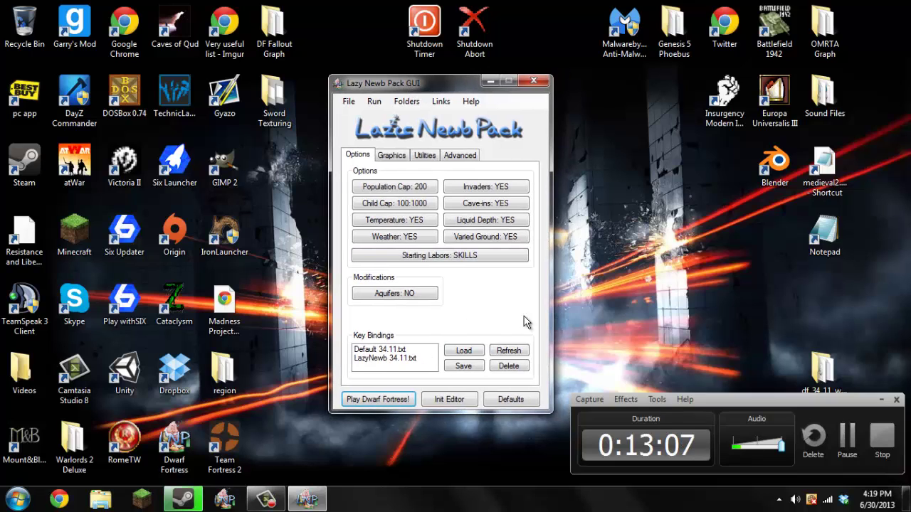